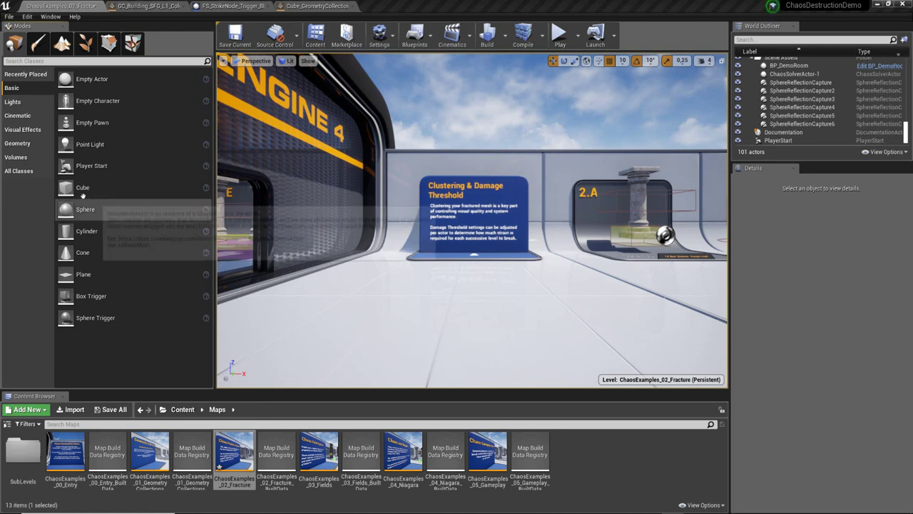
Step: Add a cube scaled to 0.5 × 0.5 × 2.0 and select both stacked cubes
drag(64, 188, 477, 298)
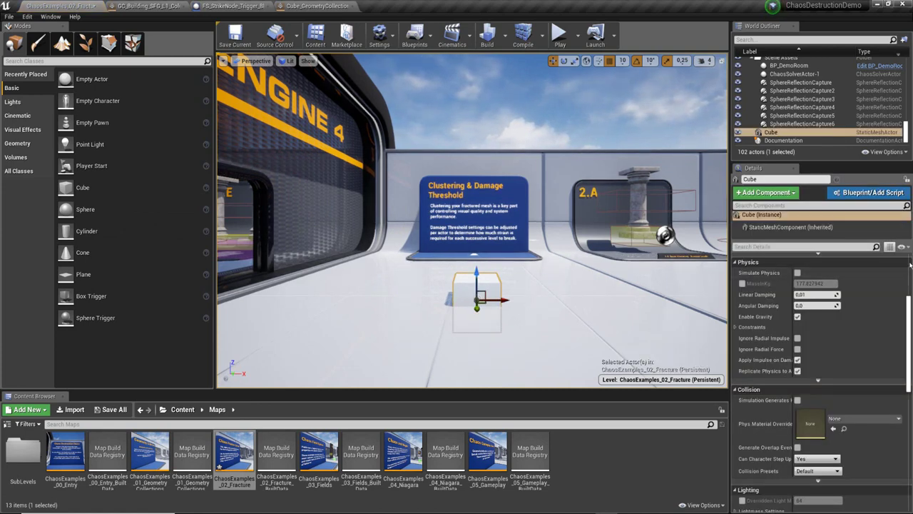
scroll(904, 266, up, 5)
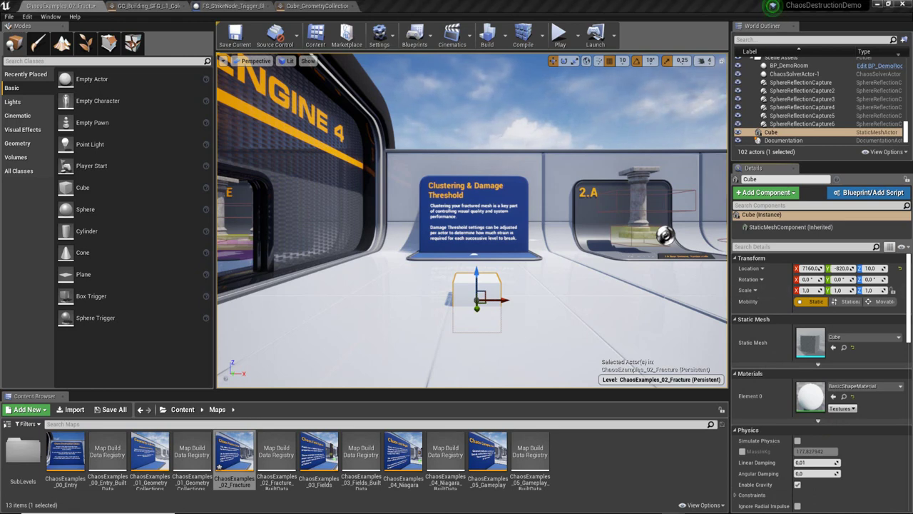
click(808, 290)
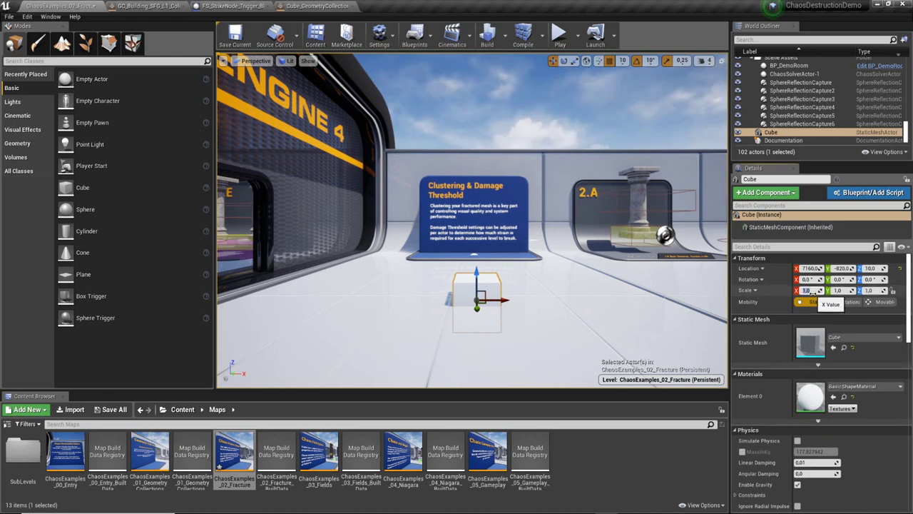
text(0,5)
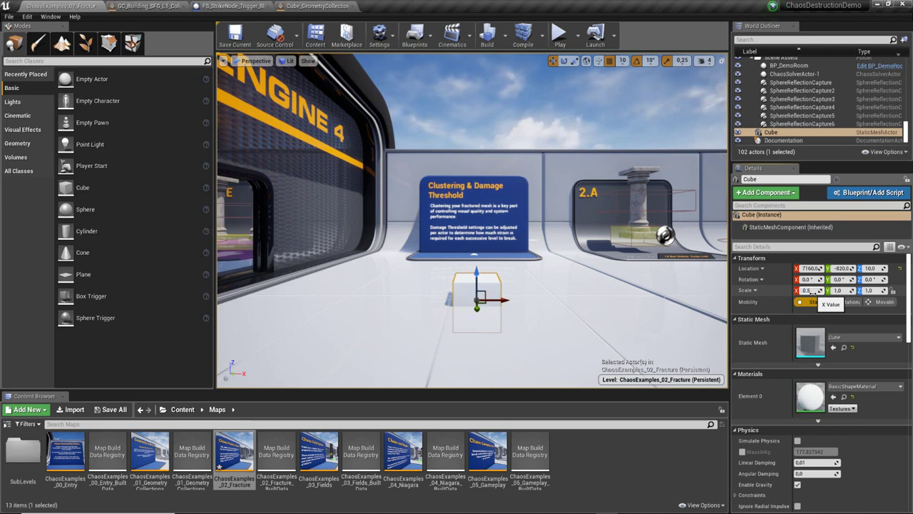
key(Tab)
text(0)
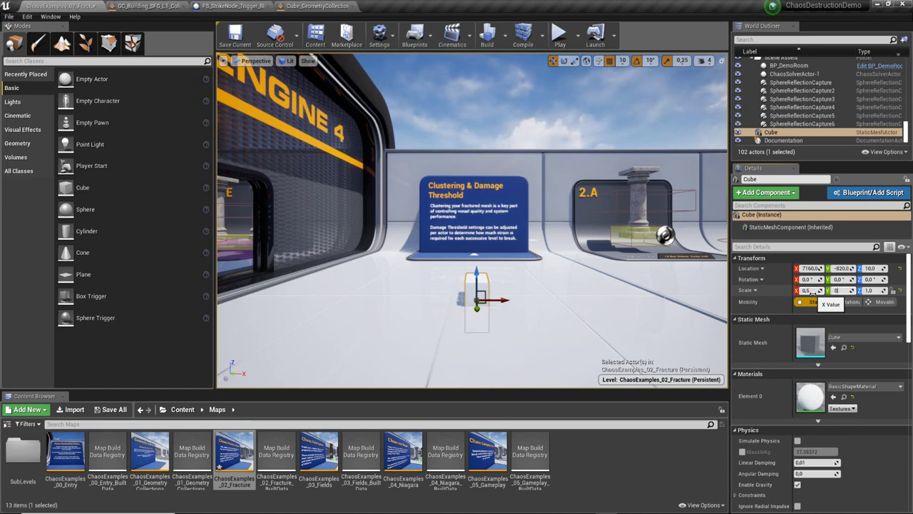
text(,5)
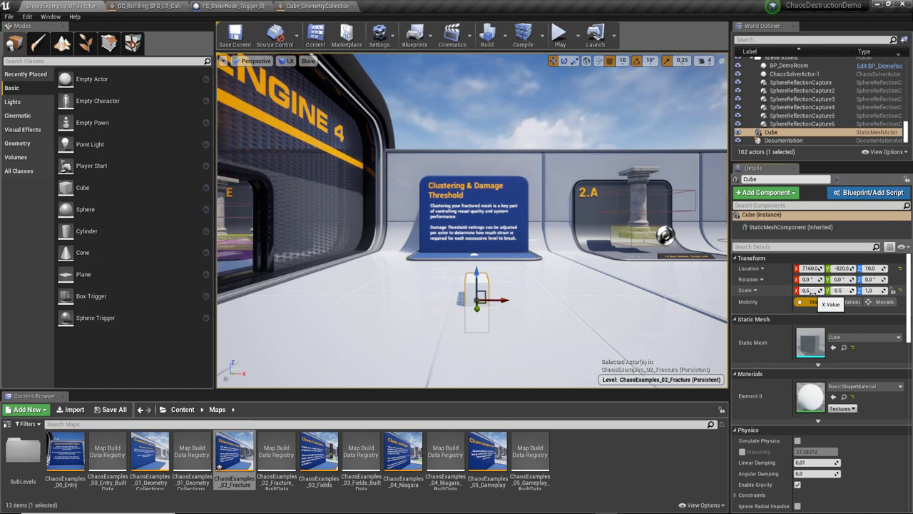
key(Tab)
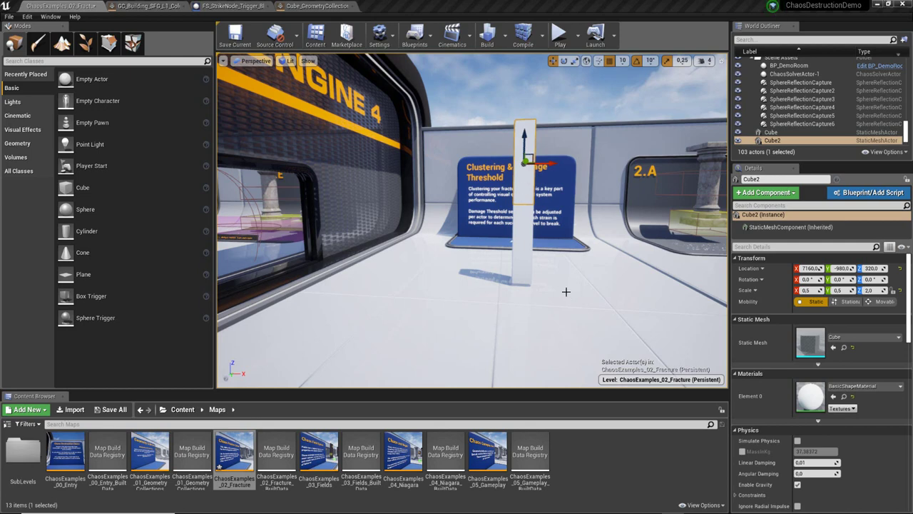
ctrl+click(521, 243)
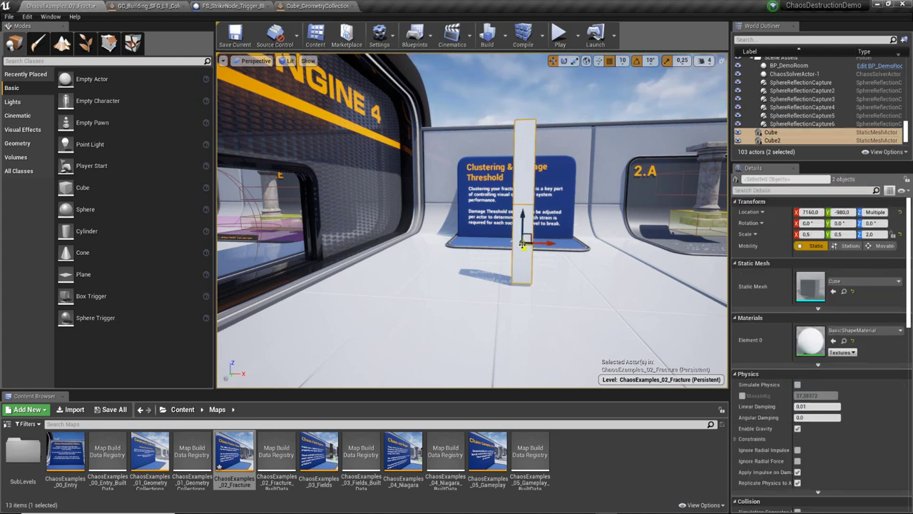
Step: Combine both cubes into CubeCluster_GeometryCollection, saved in the GeometryCollections folder
click(133, 45)
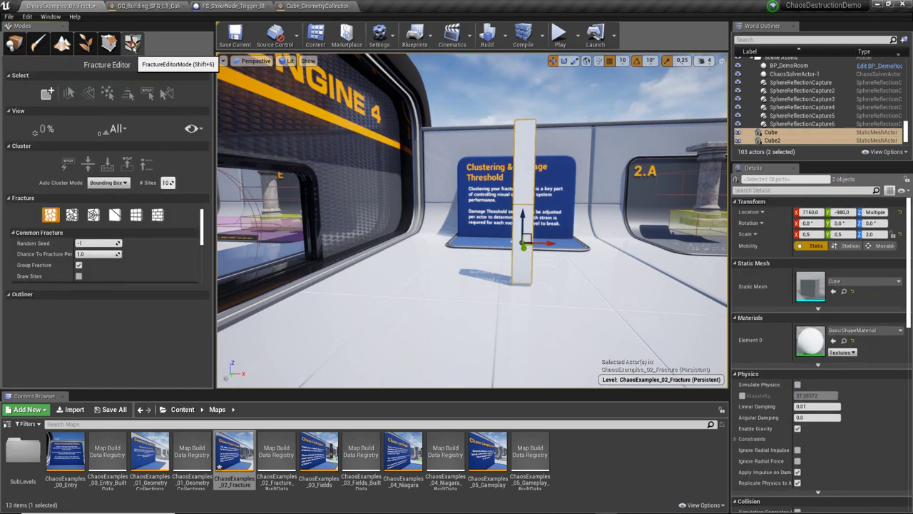
click(51, 95)
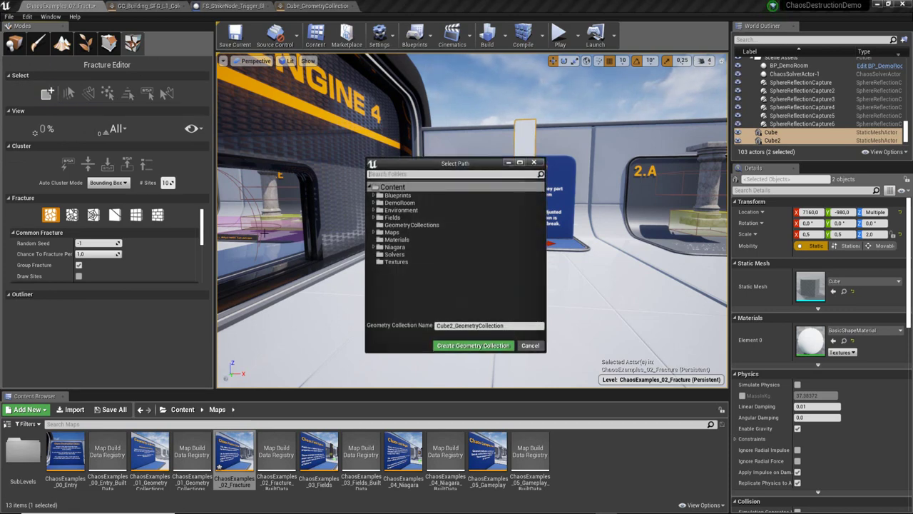
click(403, 226)
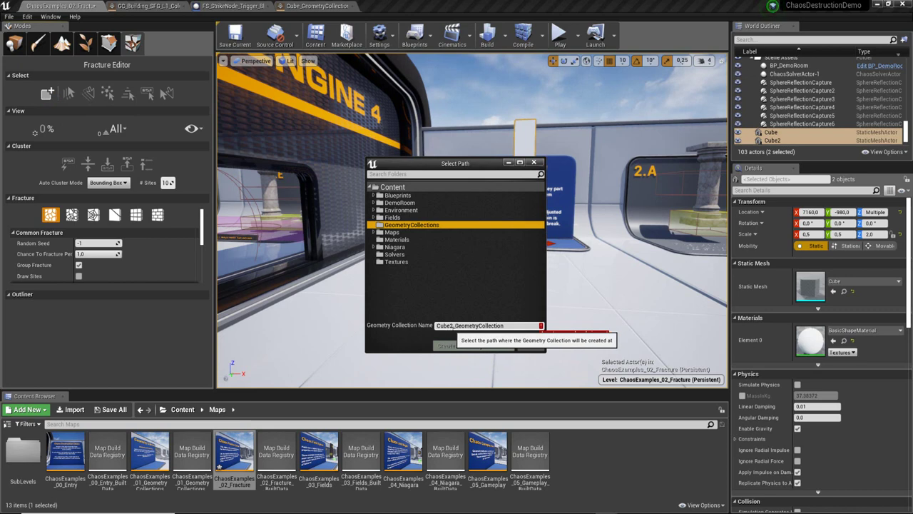
click(451, 325)
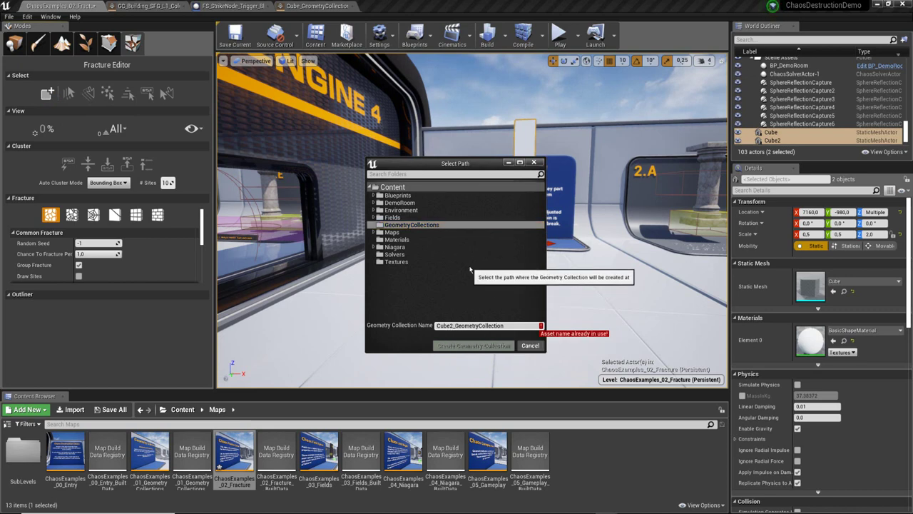
key(BackSpace)
text(C)
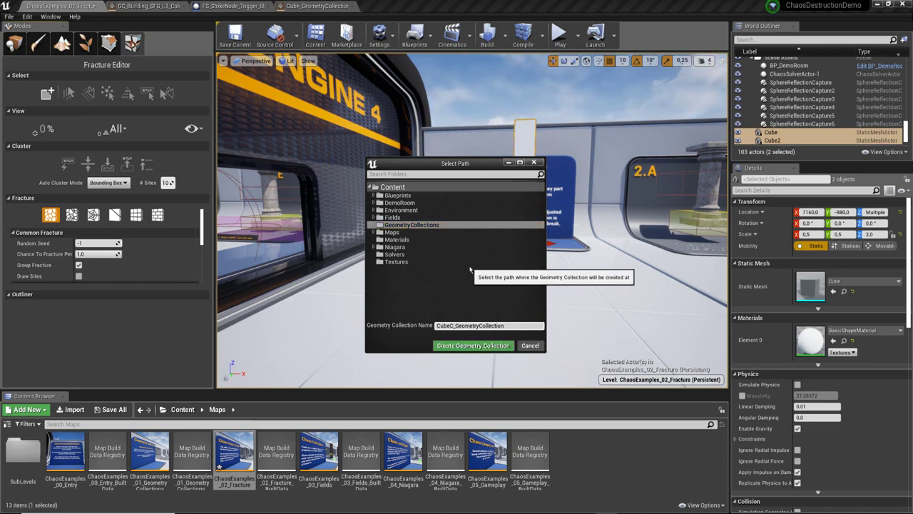
text(luster)
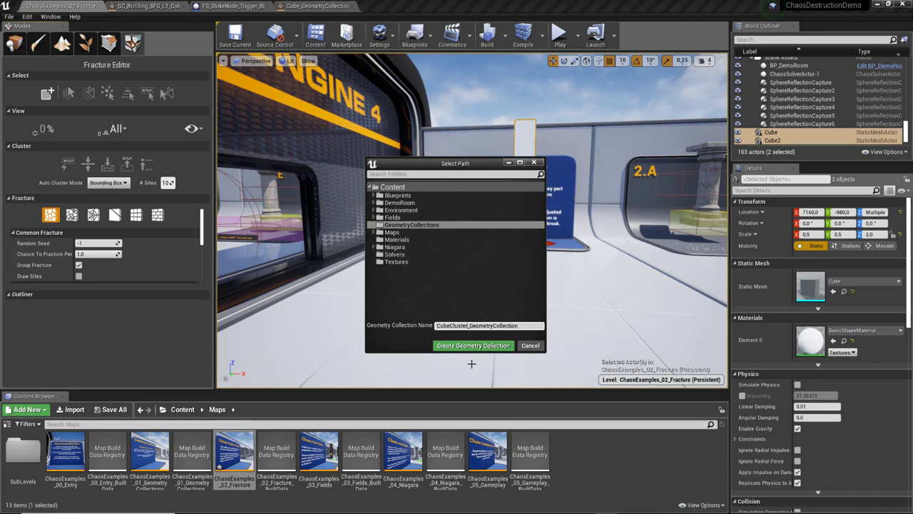
click(474, 345)
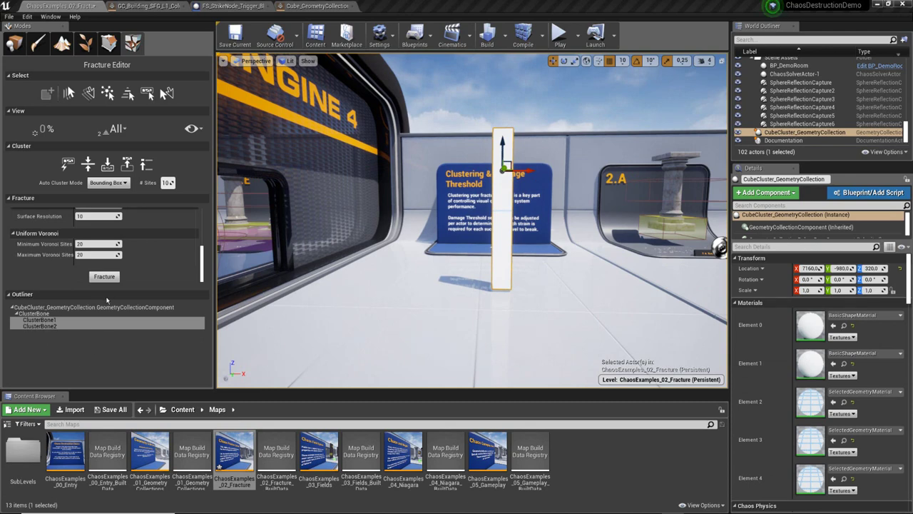
Step: Fracture the pillar with Uniform Voronoi and view it at Root, Level 1, then Level 2
click(110, 278)
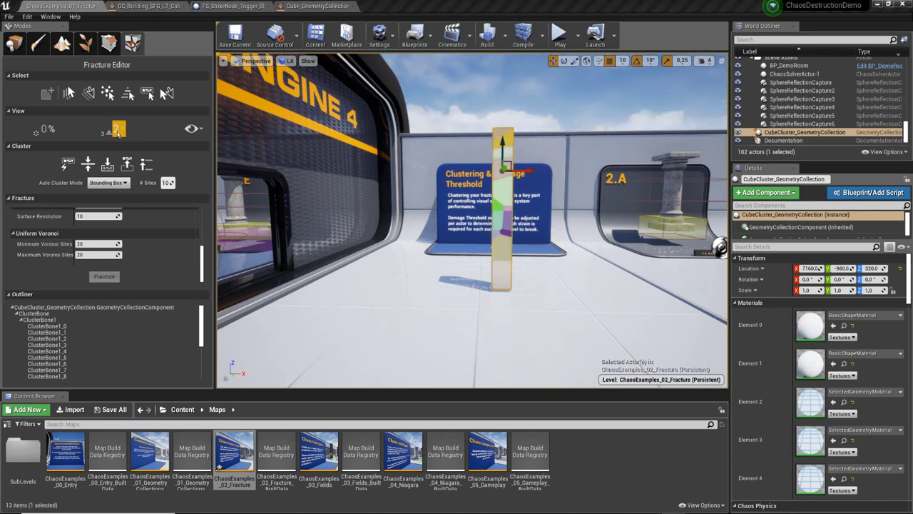
click(117, 131)
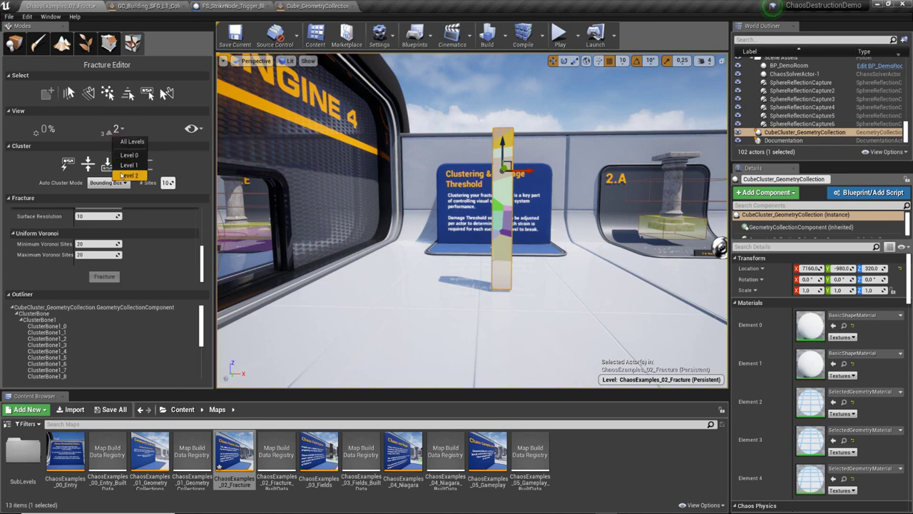
click(128, 155)
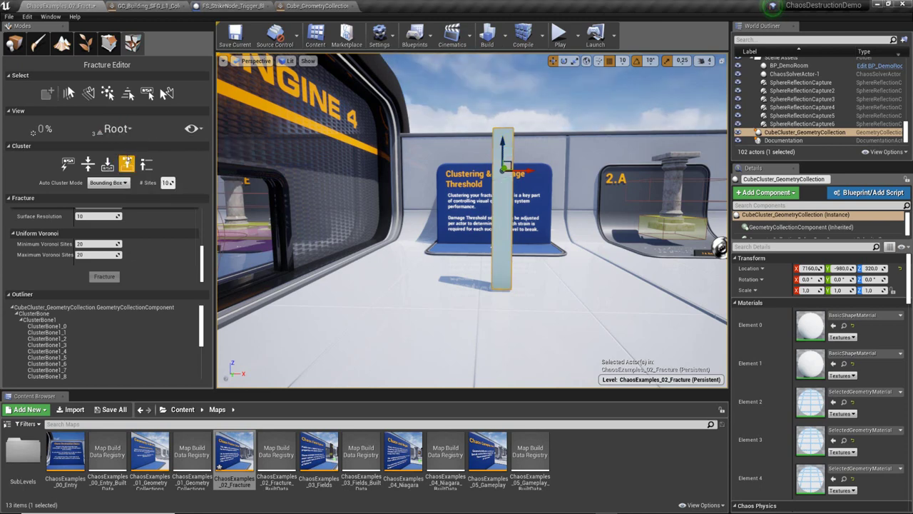
click(117, 129)
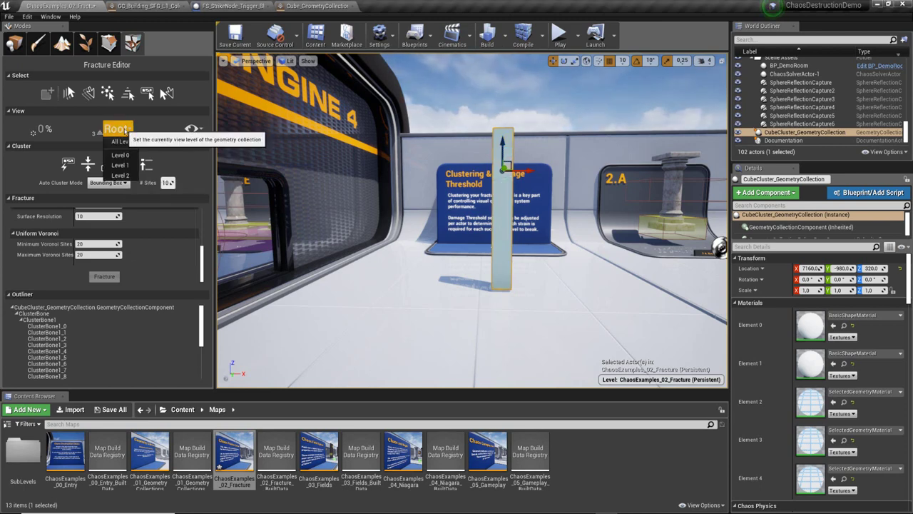
click(120, 166)
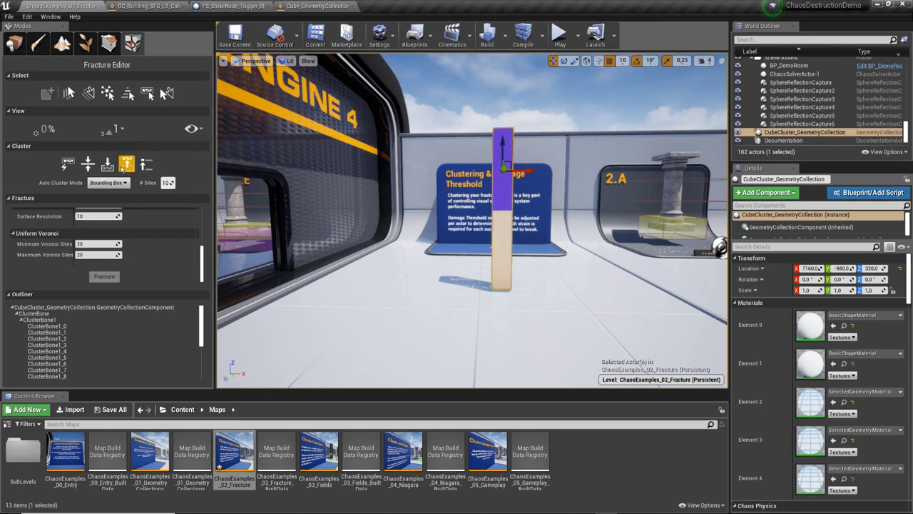
click(115, 128)
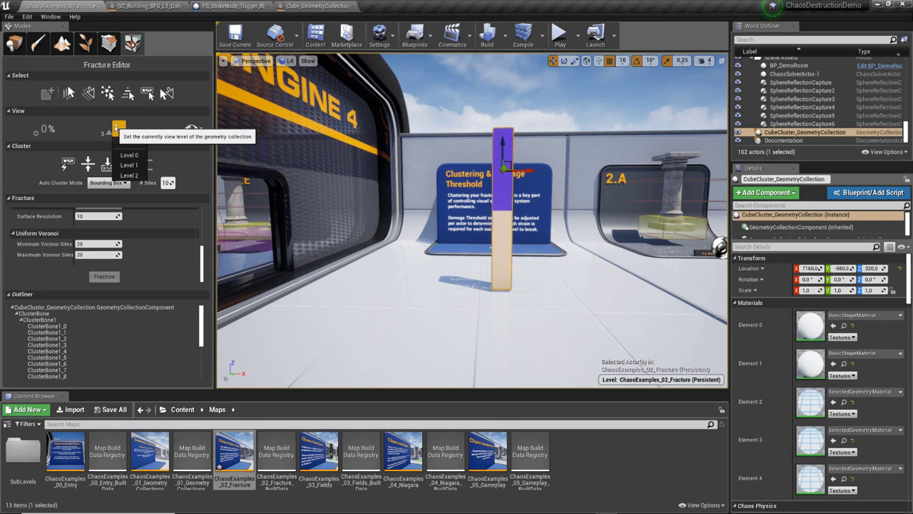
click(127, 175)
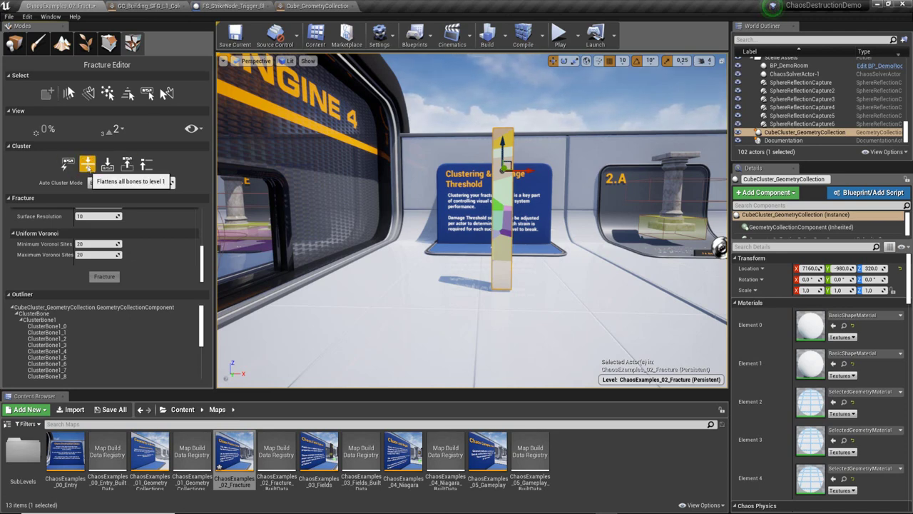
Step: Flatten the fractured bones, check Root and Level 1, then Auto Cluster into ClusterBone1–3
click(87, 167)
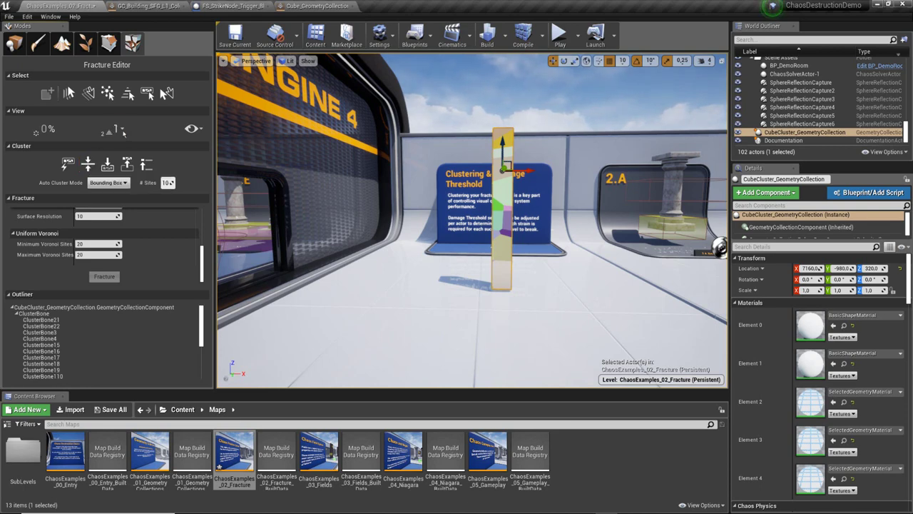
click(121, 131)
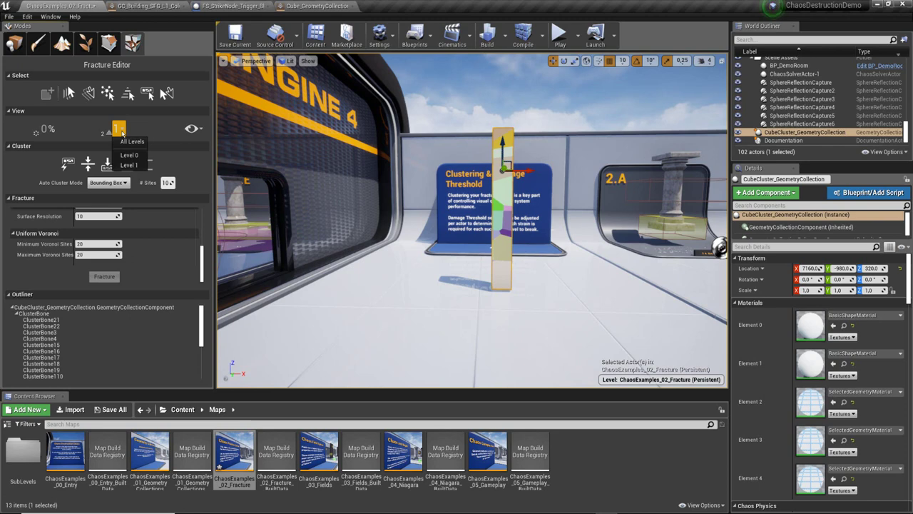
click(129, 155)
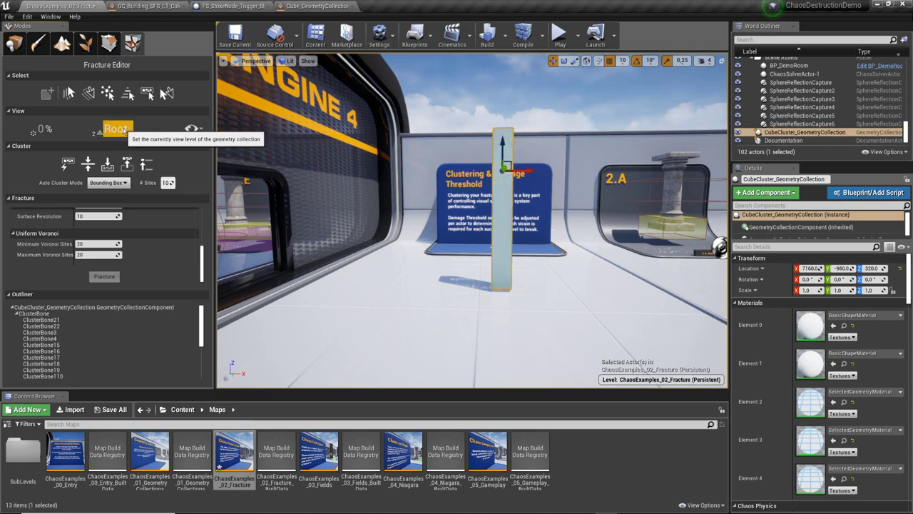
click(128, 133)
click(129, 168)
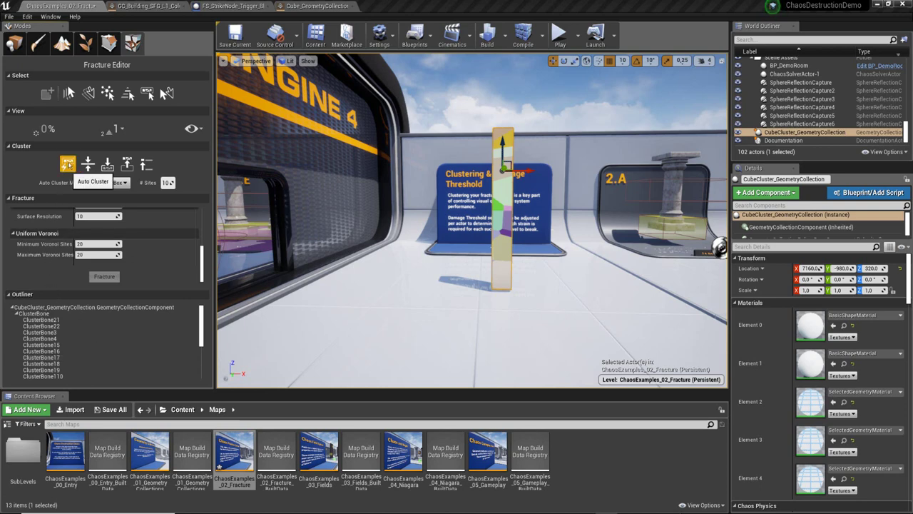
click(67, 164)
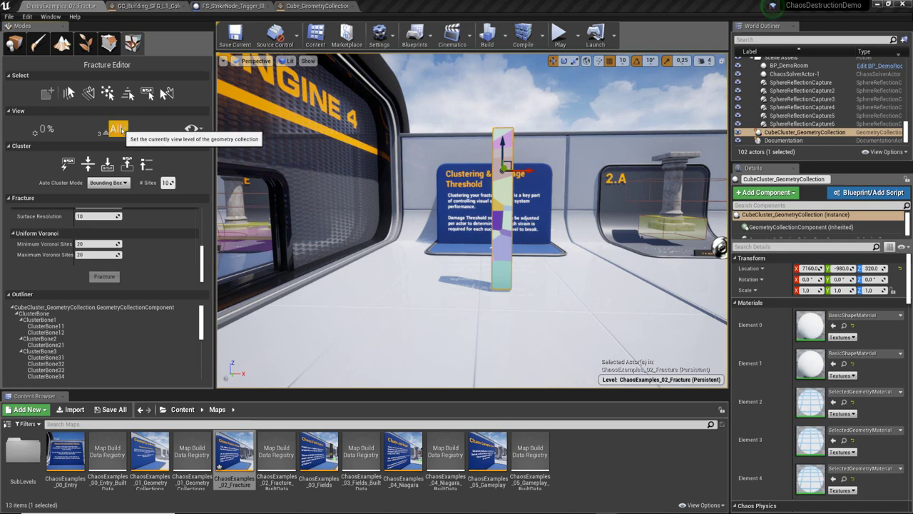
Step: Explode the pieces apart at Level 1 and Level 2, then display All Levels
click(120, 130)
click(126, 165)
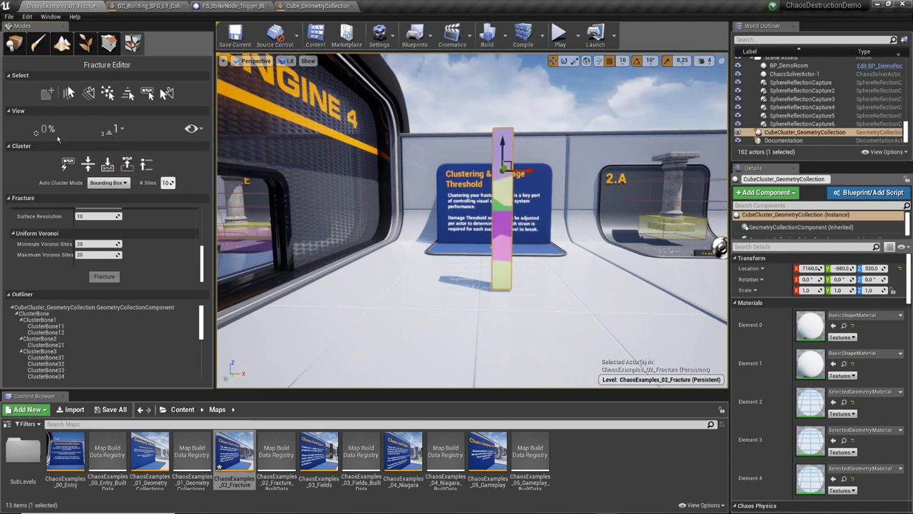
mouse_move(49, 133)
mouse_down()
mouse_move(86, 133)
mouse_move(47, 129)
mouse_up()
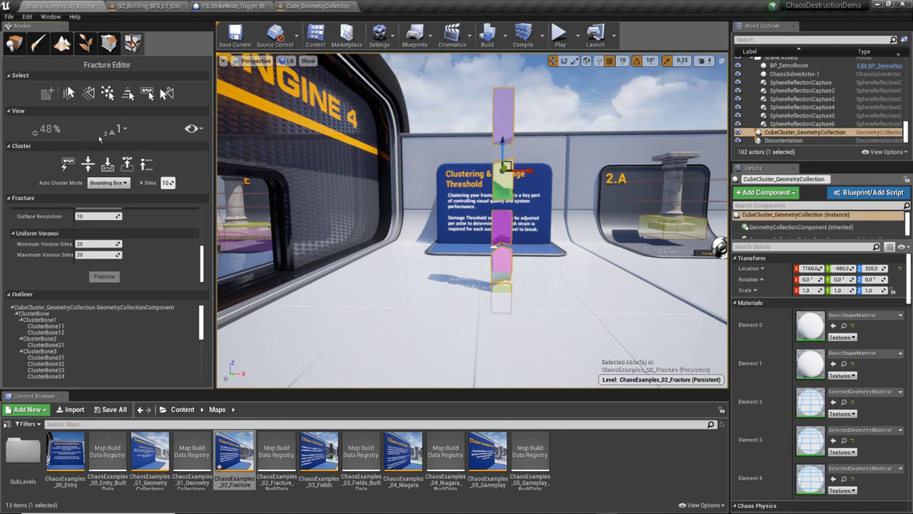
click(119, 129)
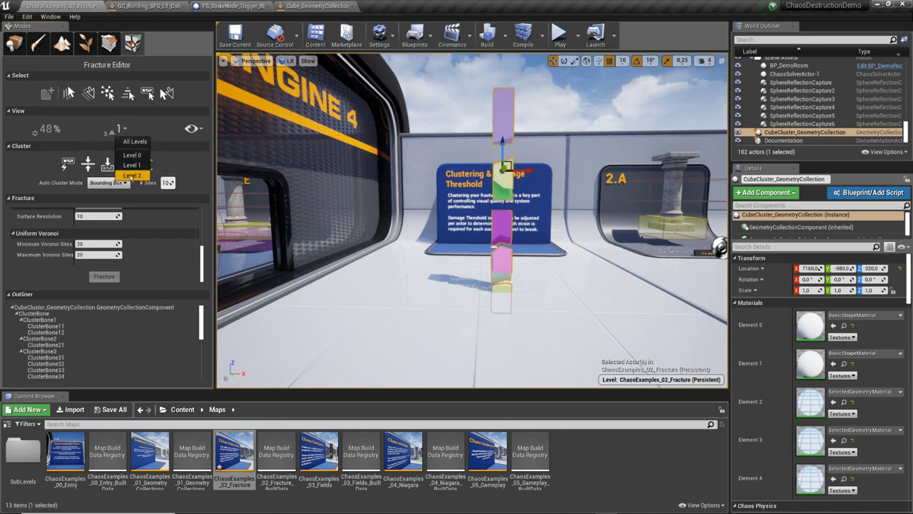
click(130, 175)
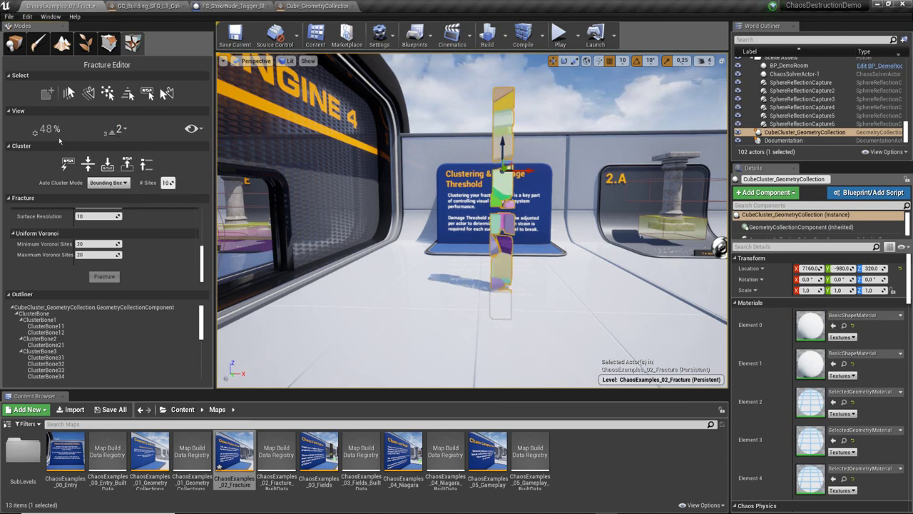
mouse_move(49, 129)
mouse_down()
mouse_move(82, 129)
mouse_move(68, 129)
mouse_up()
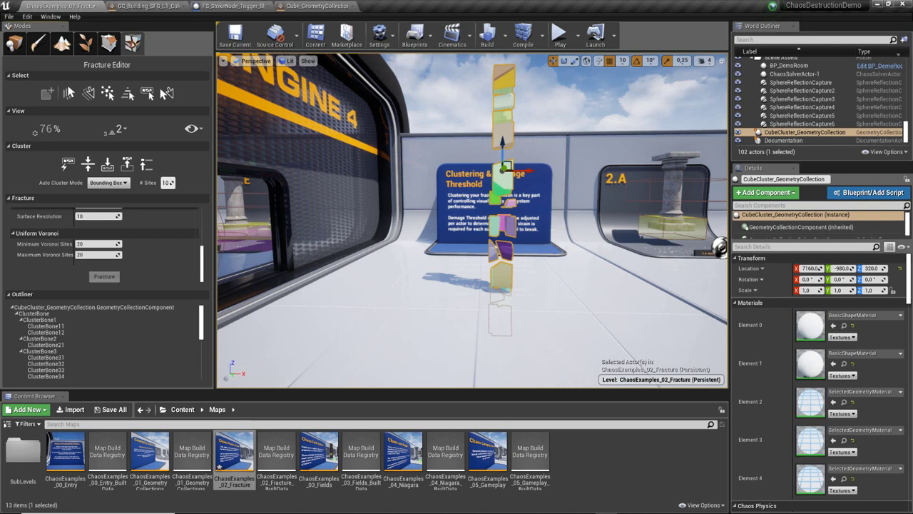
click(123, 129)
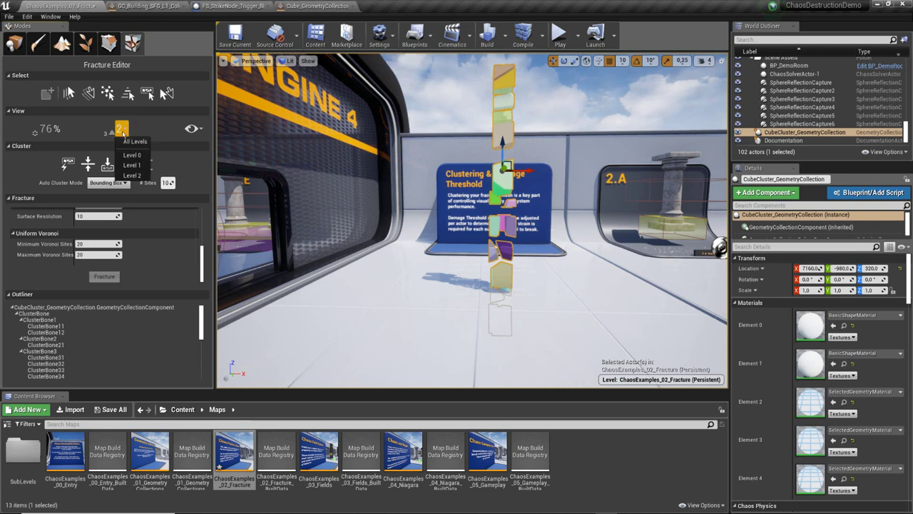
click(133, 142)
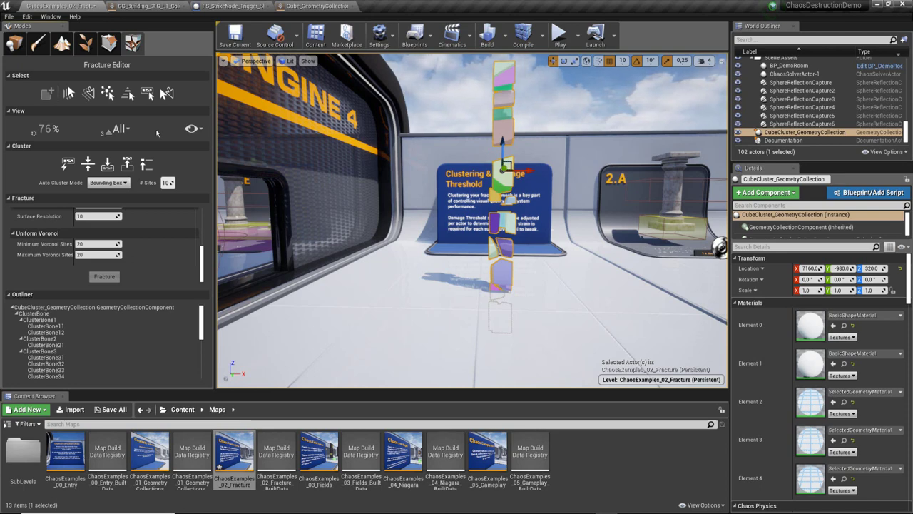
Step: Play the level in an immersive viewport to watch the column collapse, then stop
key(F11)
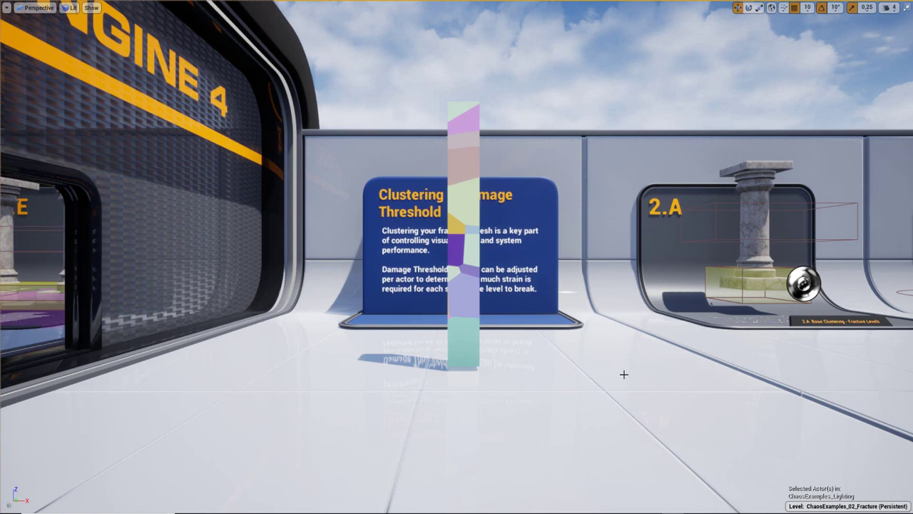
click(624, 374)
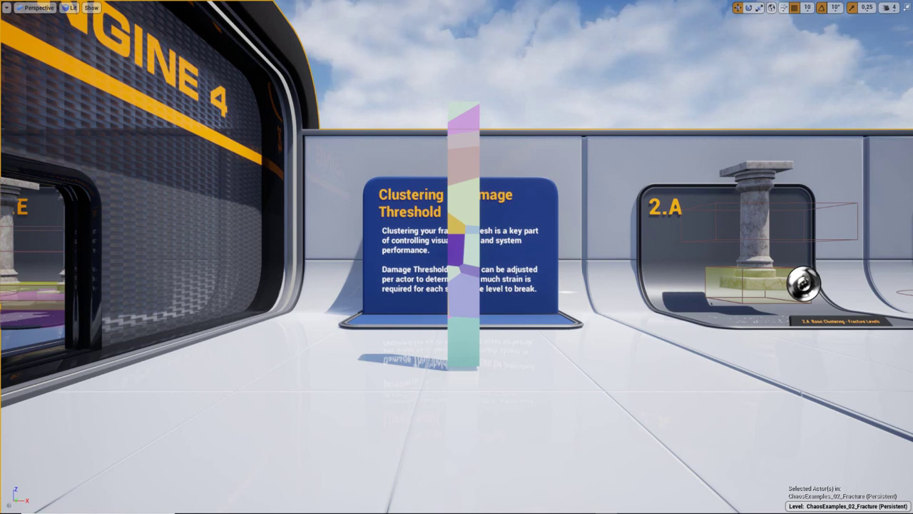
key(alt+p)
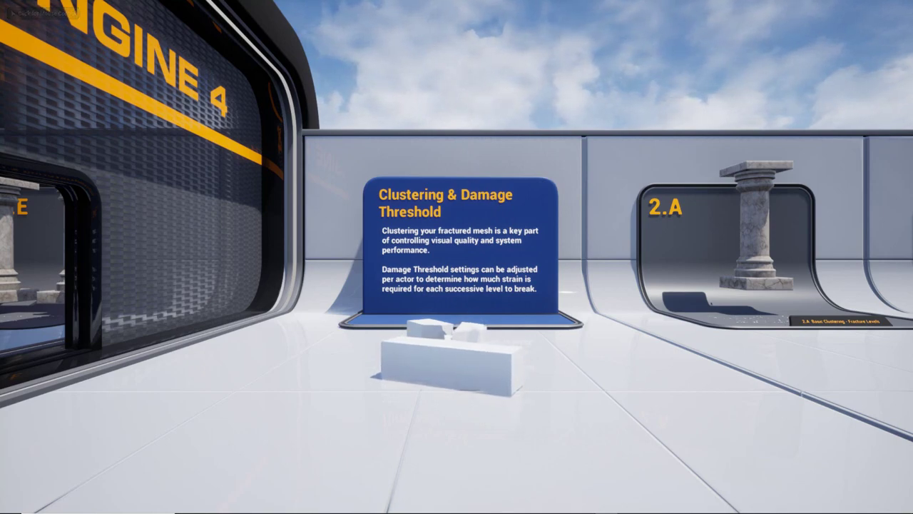
key(Escape)
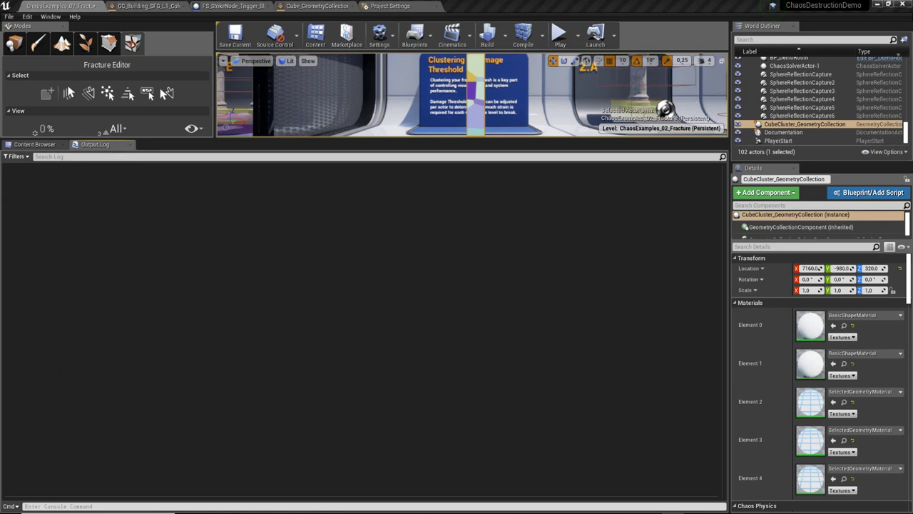
Step: Run GeometryCollection.PrintDetailedStatistics in the console command field
click(30, 506)
text(GeometryCollection.PrintDetailedStatistics)
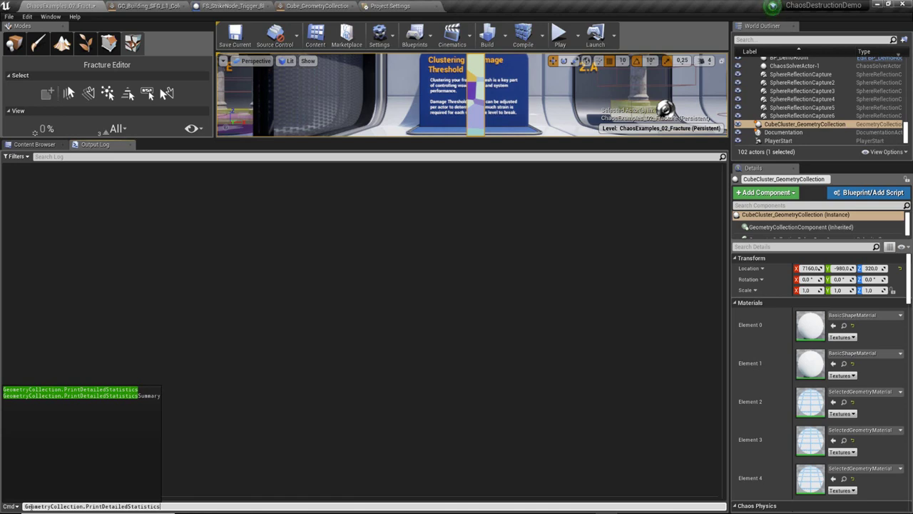
key(Return)
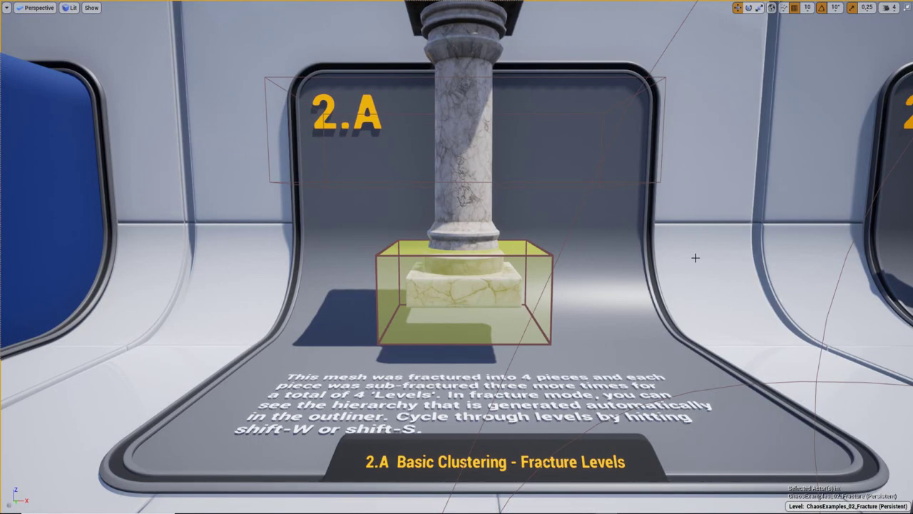
Step: Play the level and walk into the 2.A trigger stand to shatter the pillar
key(alt+p)
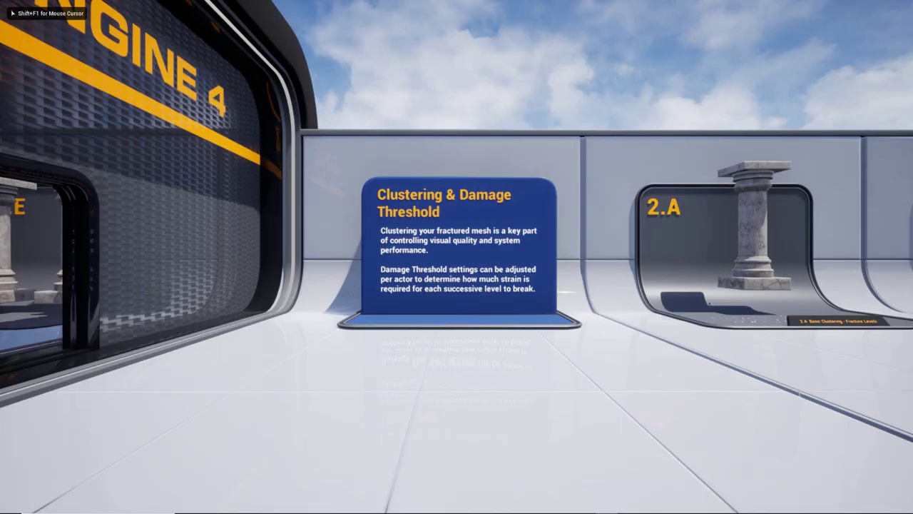
key(d)
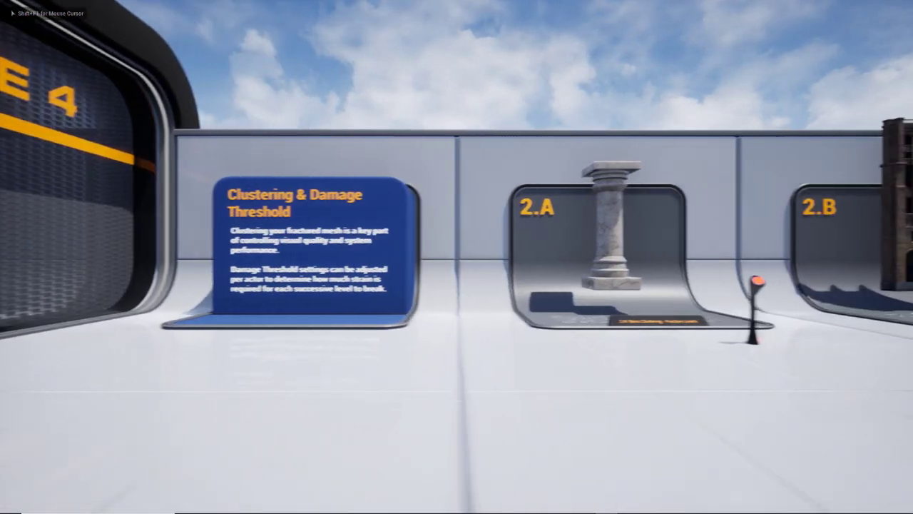
key(a)
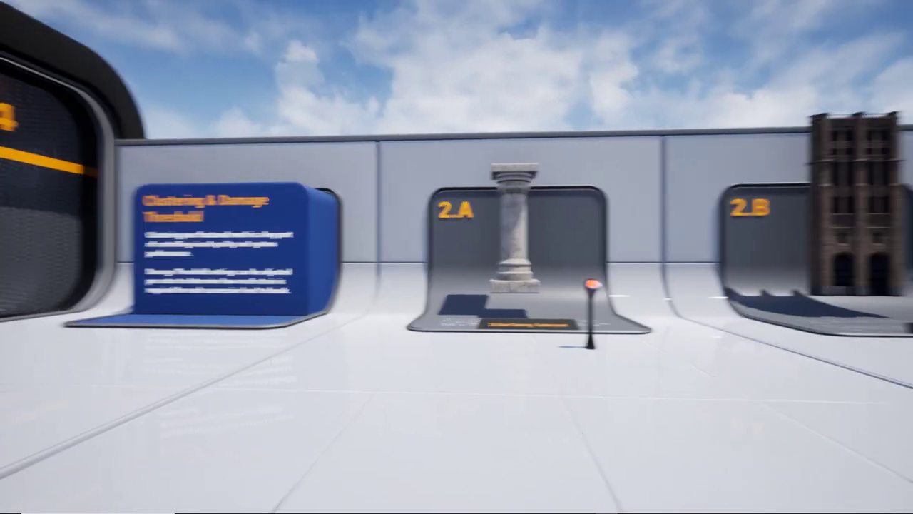
key(w)
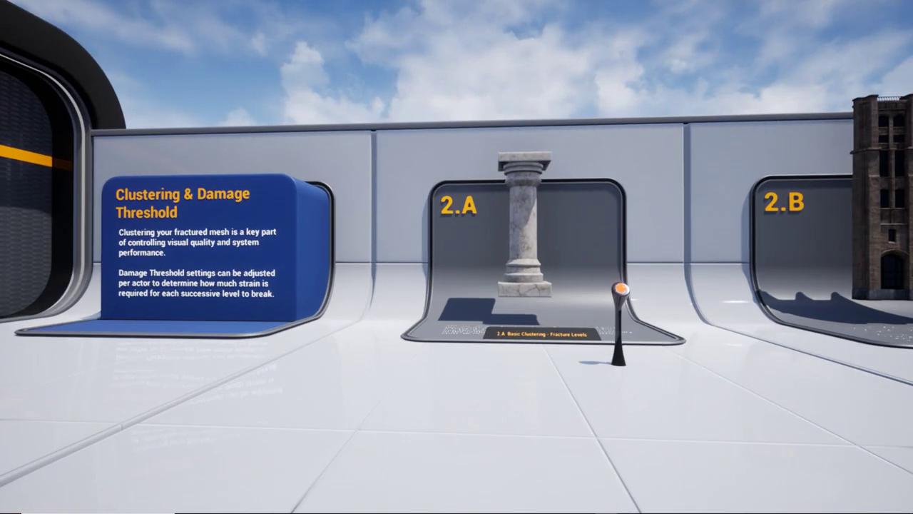
key(w)
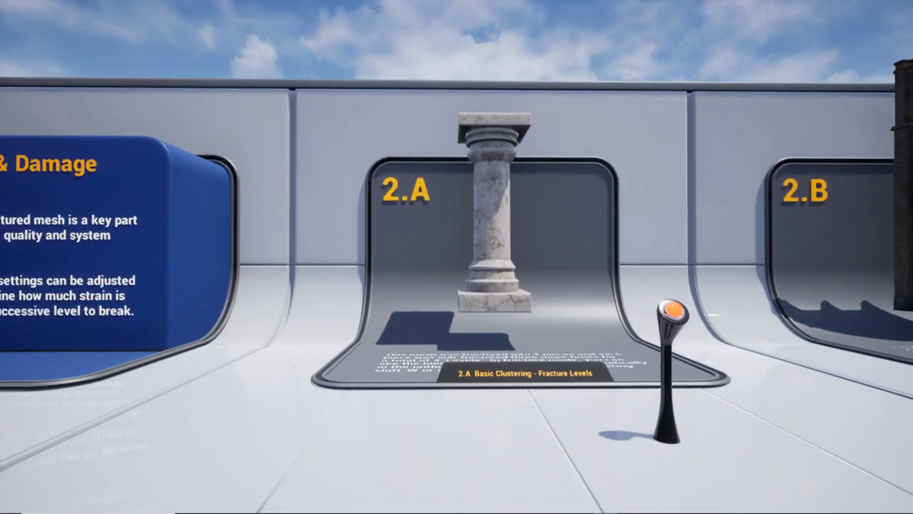
key(w)
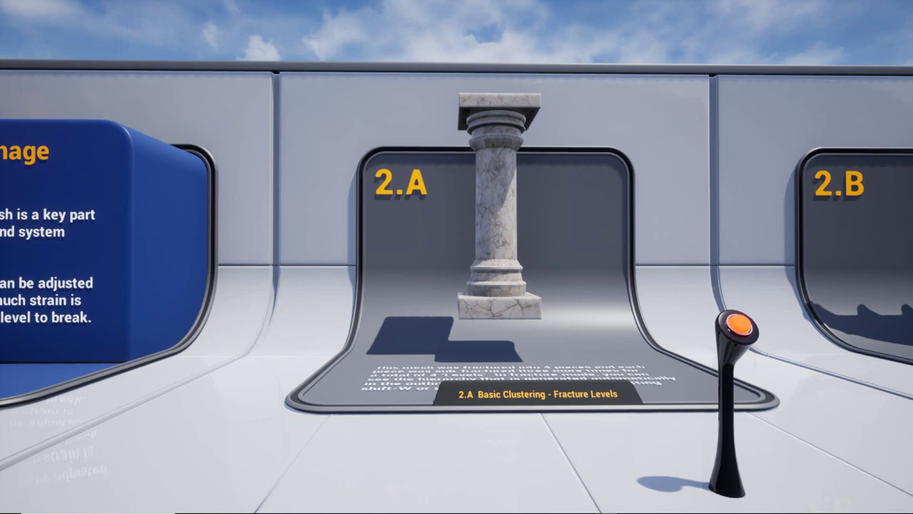
key(d)
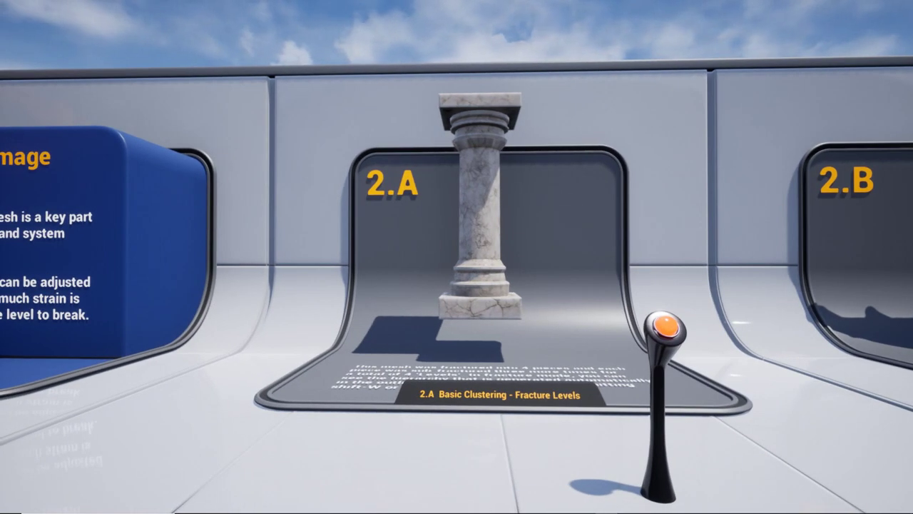
key(w)
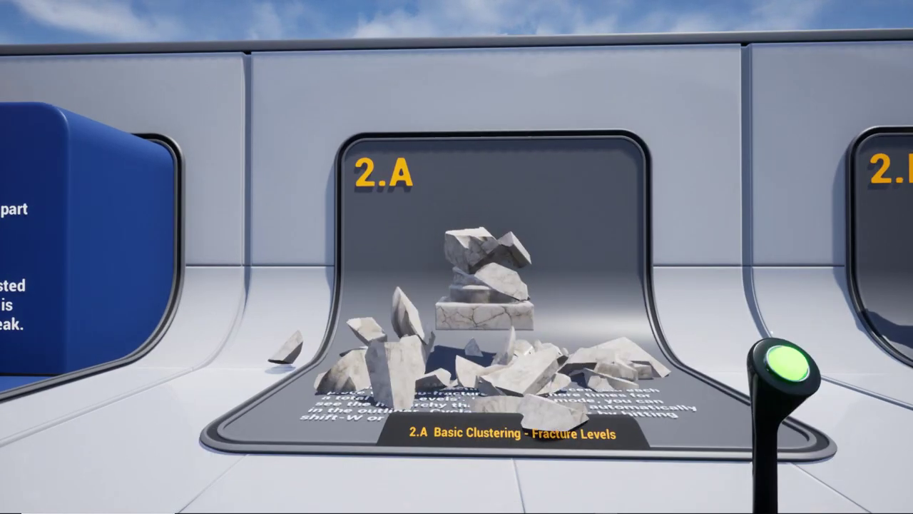
Step: Walk to the 2.B trigger stand to collapse the tower, then end play
key(s)
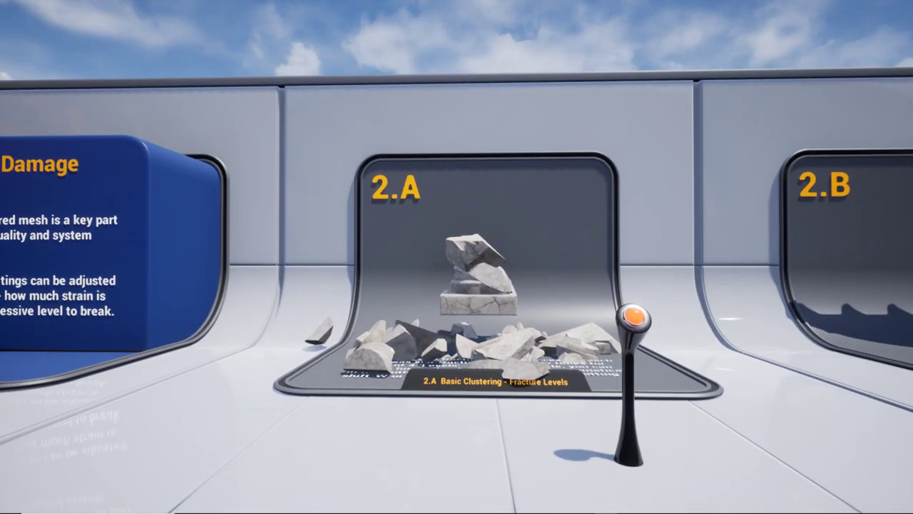
key(d)
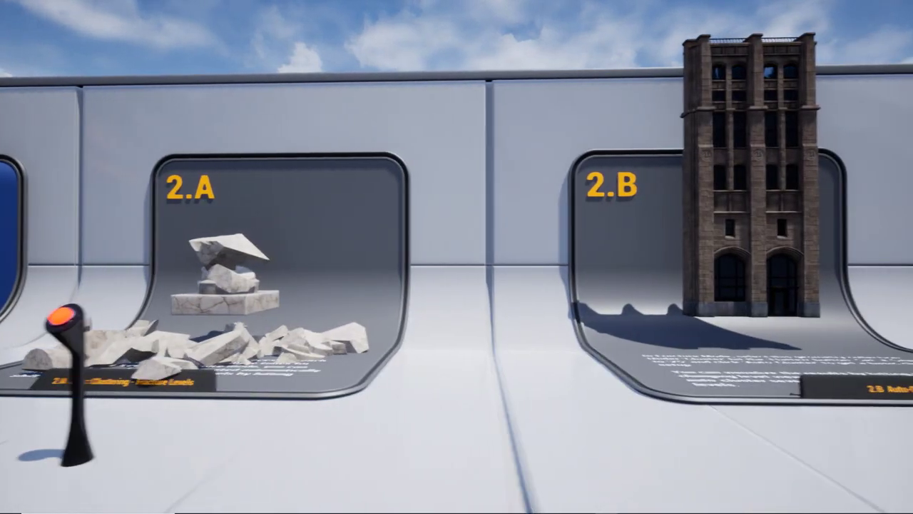
key(d)
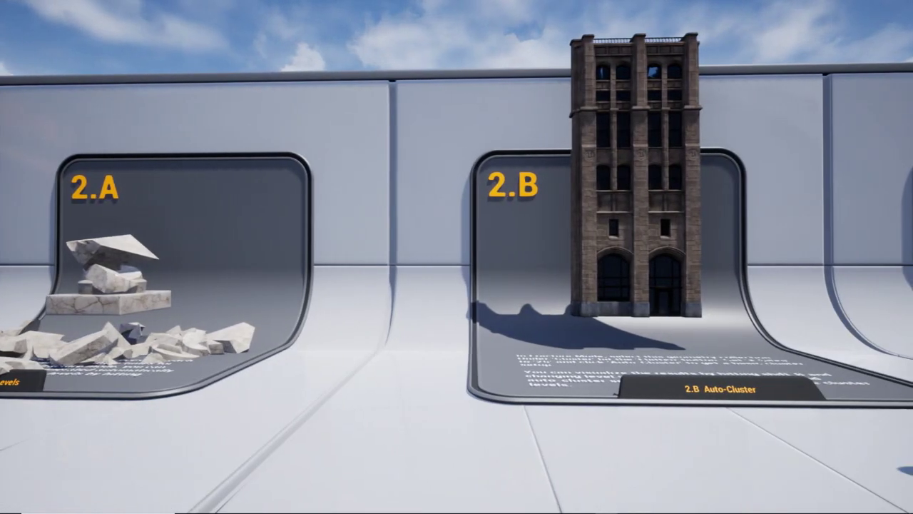
key(d)
key(d)
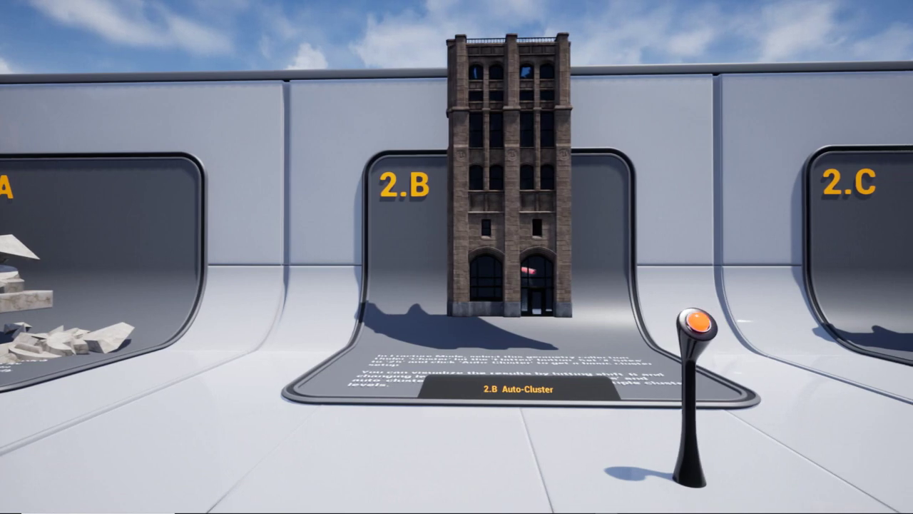
key(w)
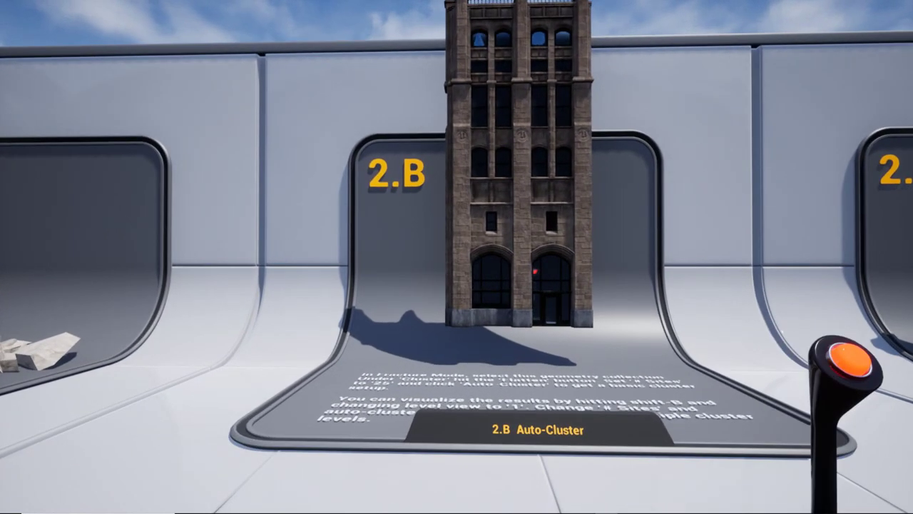
key(s)
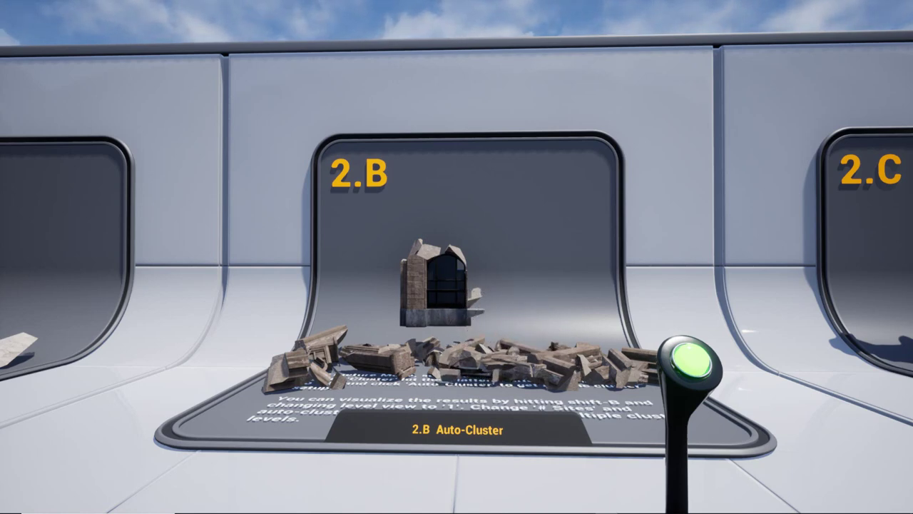
key(Escape)
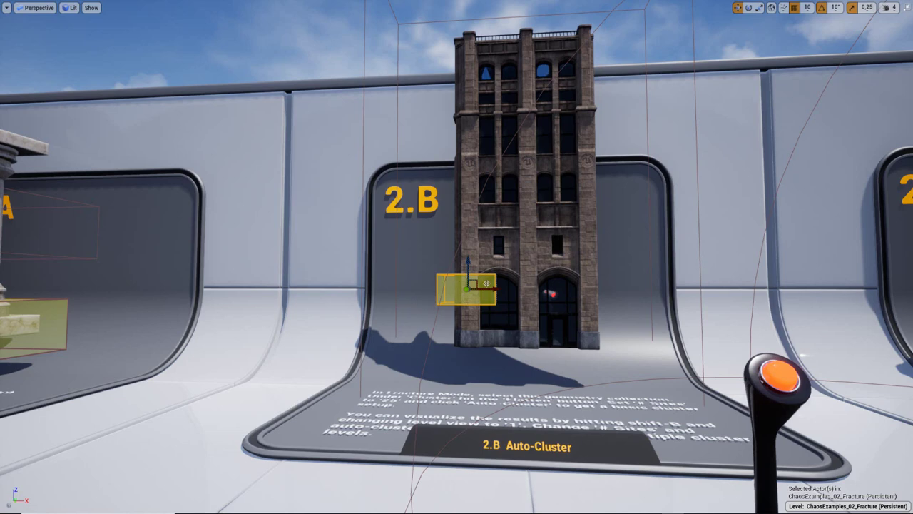
Step: Move the 2.B anchor box right to the tower's doorway, raise it, and deselect
drag(493, 289, 611, 287)
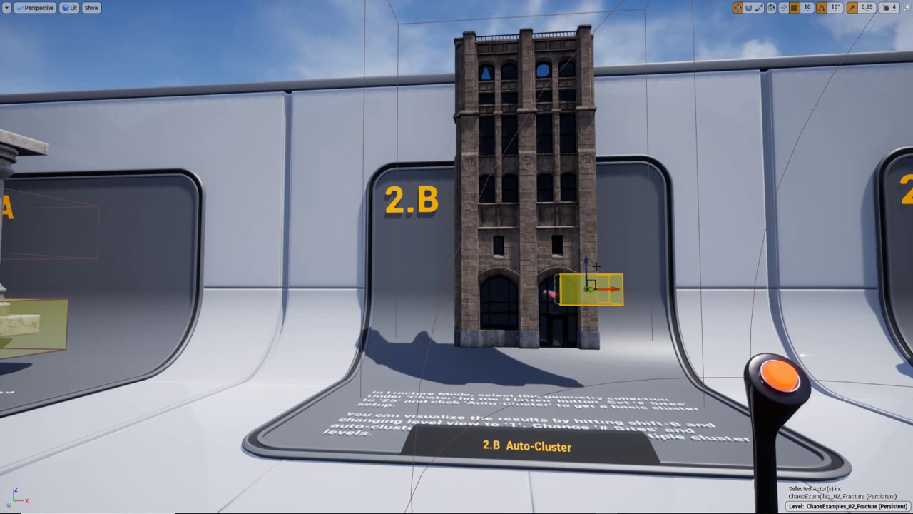
drag(585, 261, 583, 189)
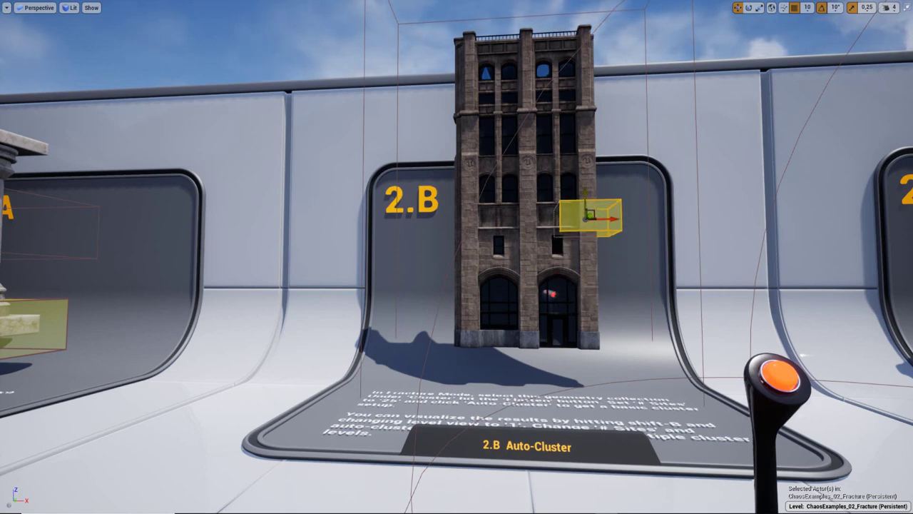
click(731, 142)
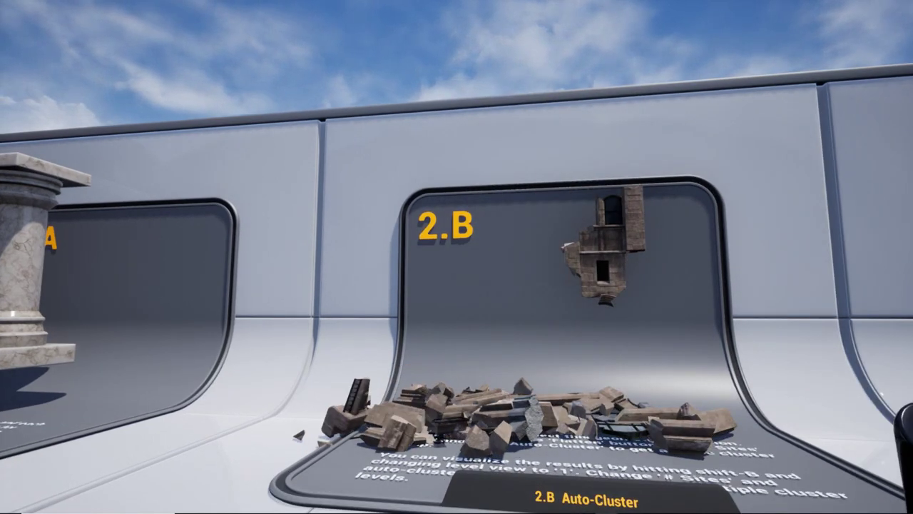
Step: End the play session once the 2.B tower leaves only its anchored upper chunk
key(Escape)
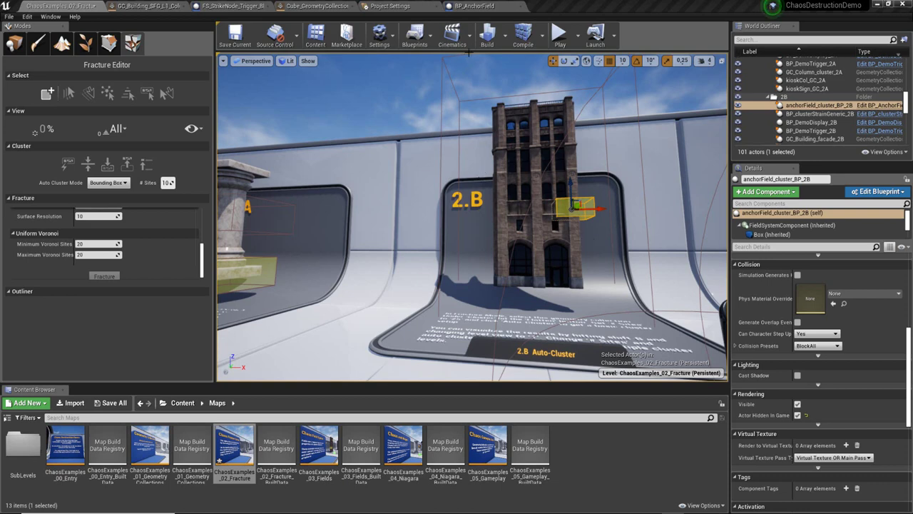
Step: Open the BP_AnchorField blueprint's Construction Script and shift the graph slightly upward
click(473, 6)
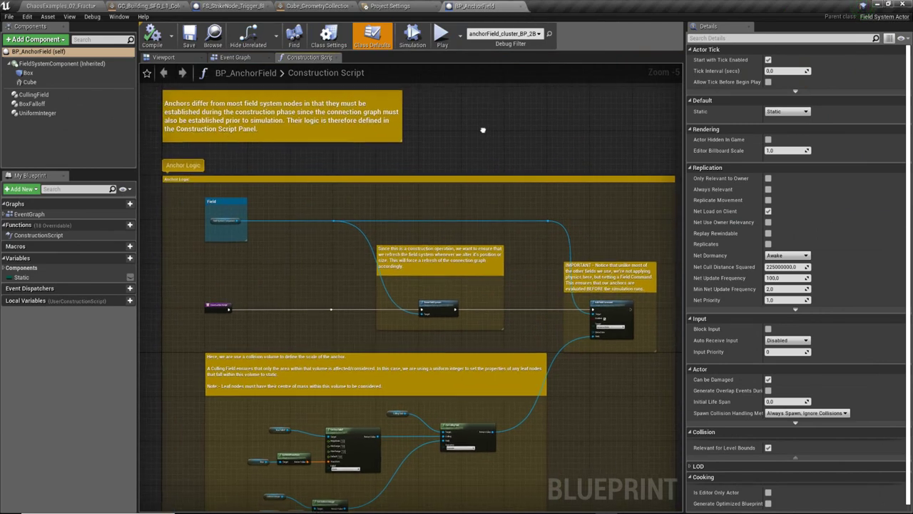
right_drag(483, 129, 487, 106)
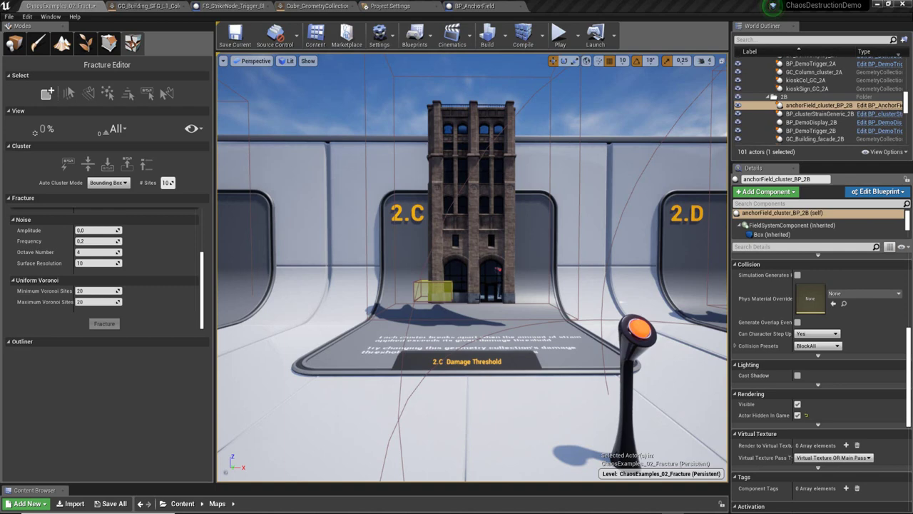
Step: Select GC_Building_facade_2C and scroll Details to its five Damage Thresholds, 50000 down to 3000
click(471, 232)
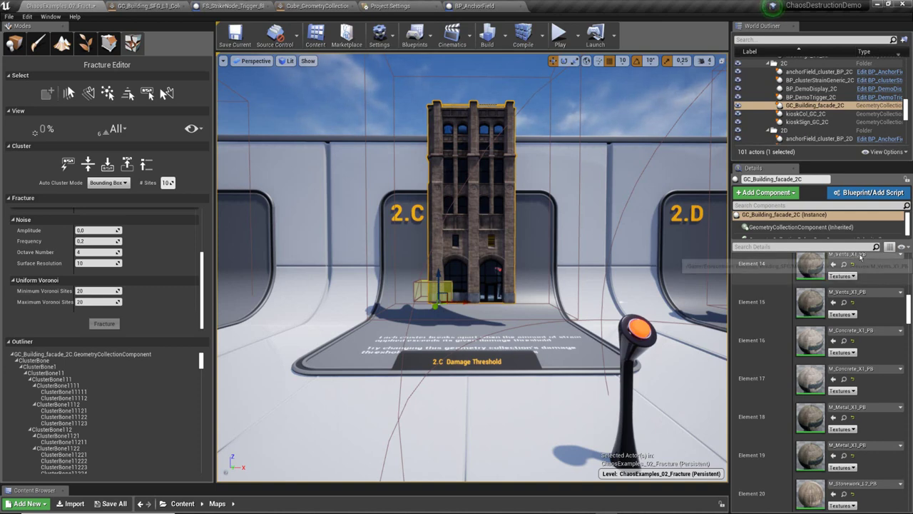
scroll(906, 316, down, 5)
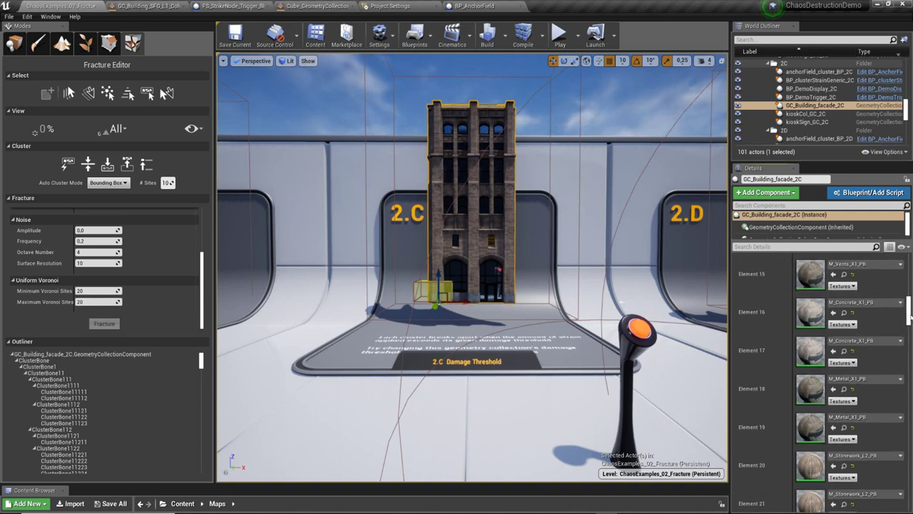
scroll(907, 316, down, 3)
scroll(907, 316, down, 3)
scroll(906, 317, down, 3)
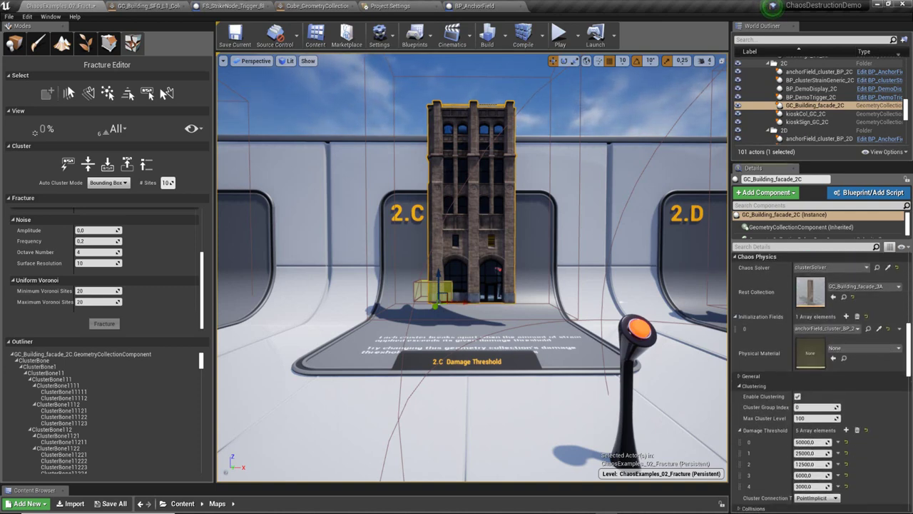
scroll(906, 317, down, 3)
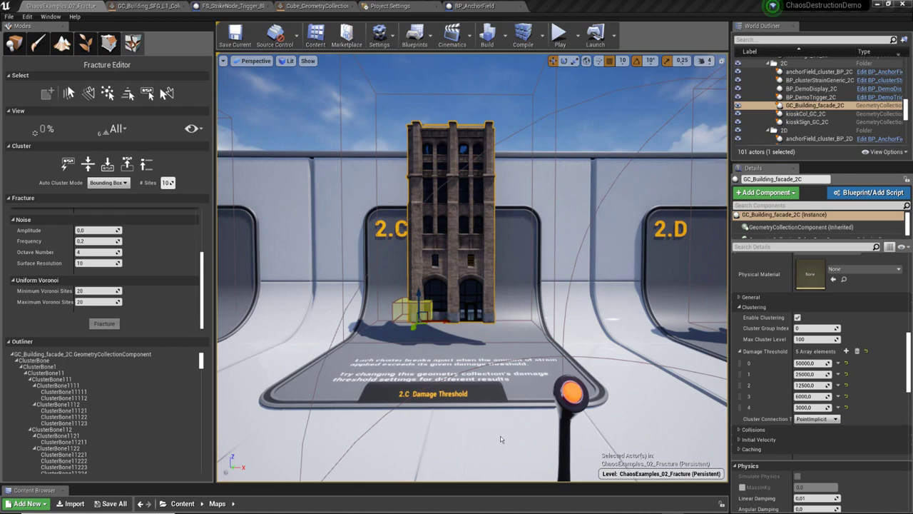
Step: Fly to the 2.D facade to read Max Cluster Level 2, then reselect the 2.C facade
right_drag(500, 435, 500, 435)
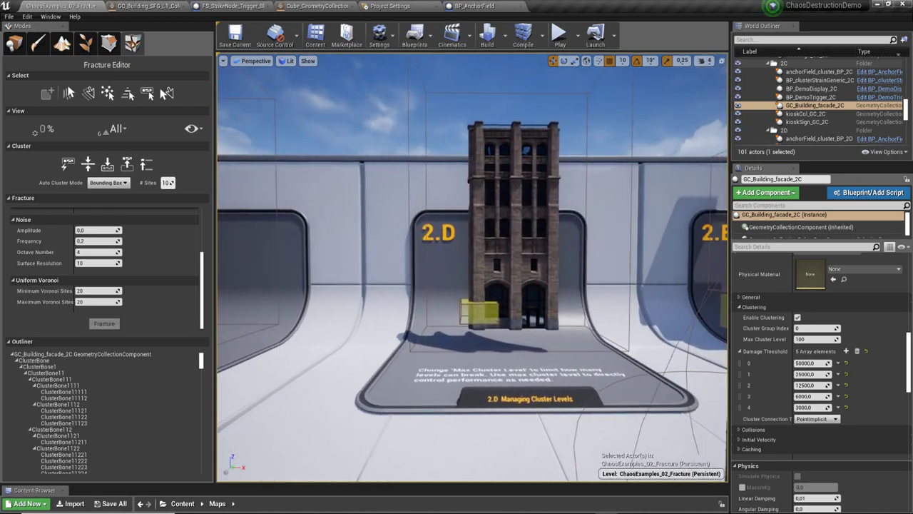
drag(500, 435, 500, 435)
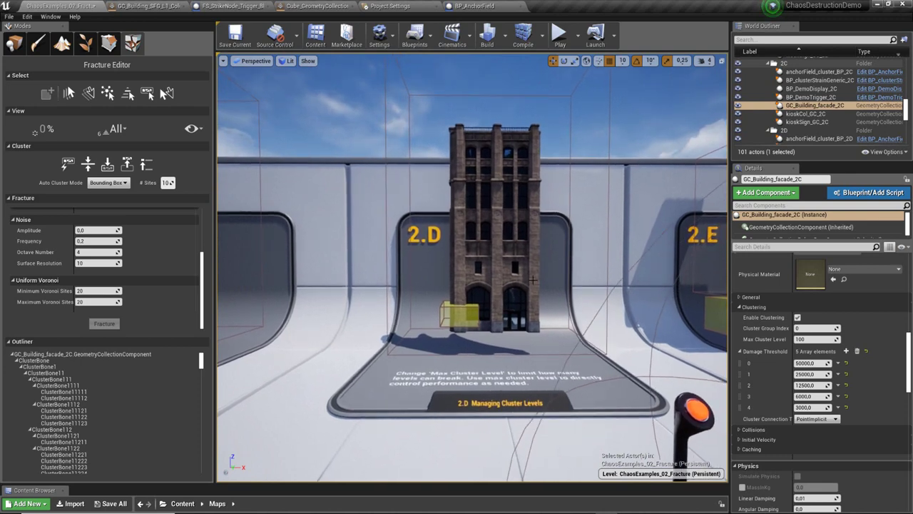
click(495, 228)
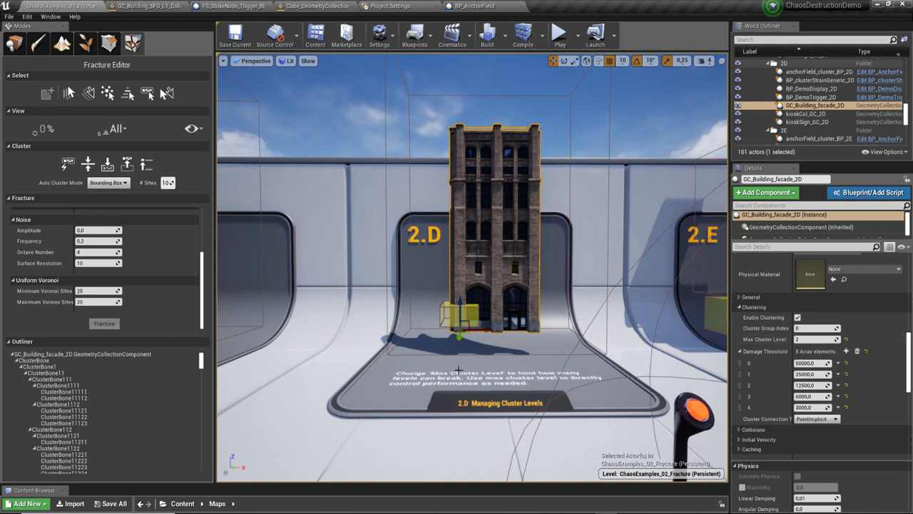
right_drag(471, 286, 470, 285)
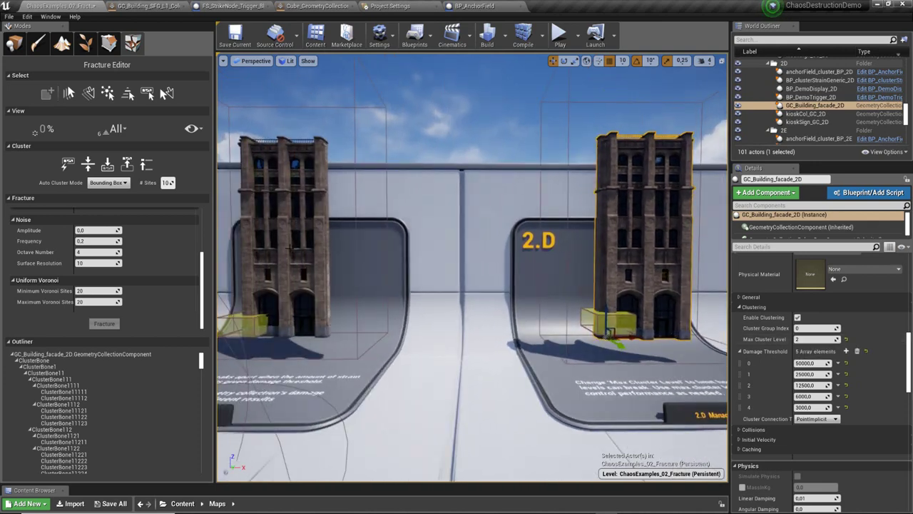
click(289, 249)
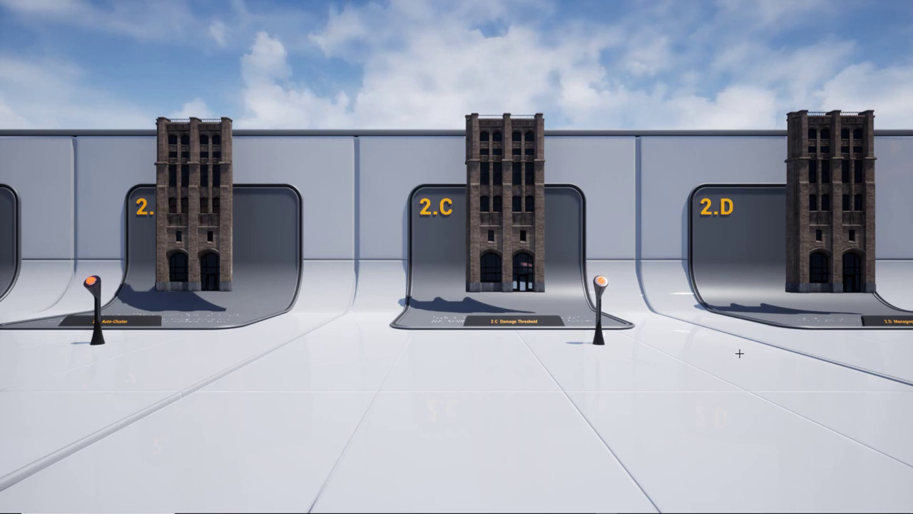
Step: In play, walk up to the 2.C pedestal to collapse its tower, then back away
key(w)
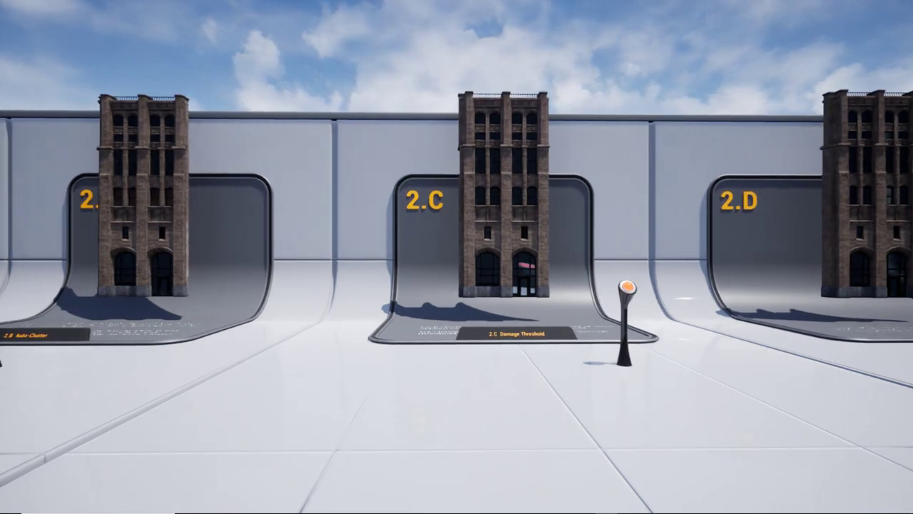
key(w)
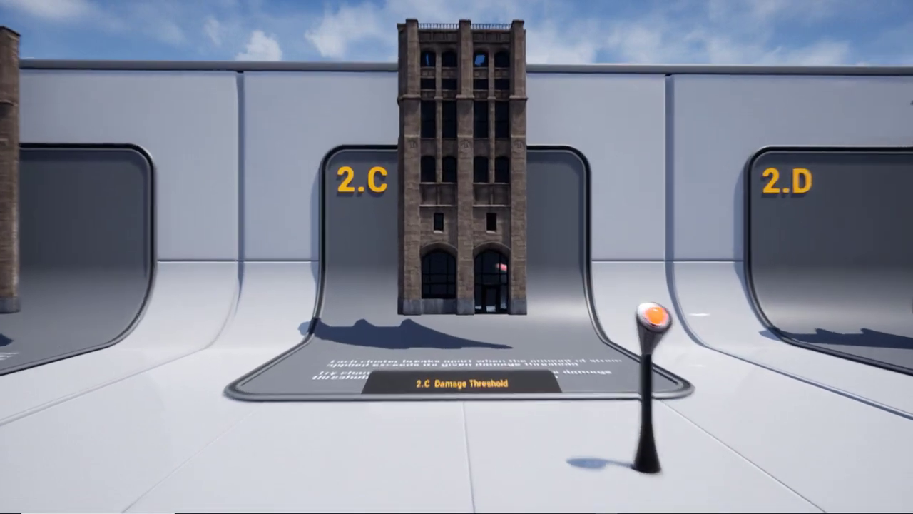
key(w)
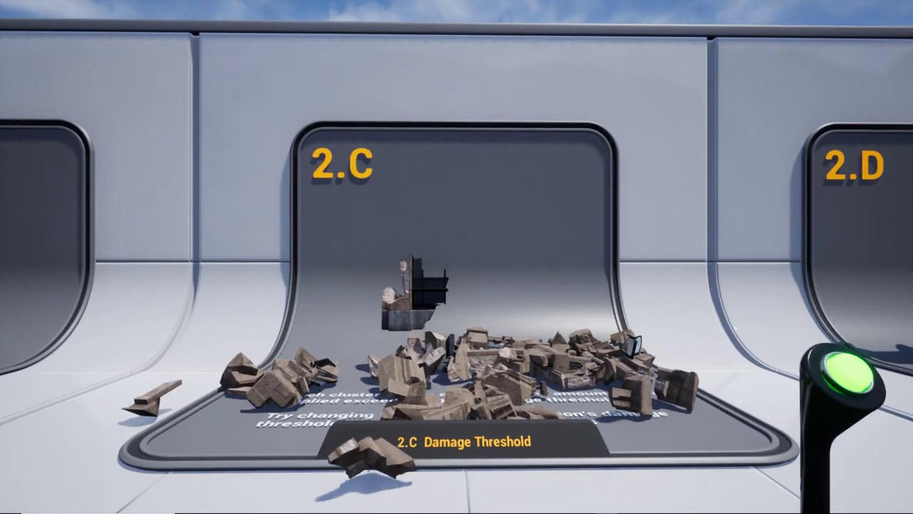
key(s)
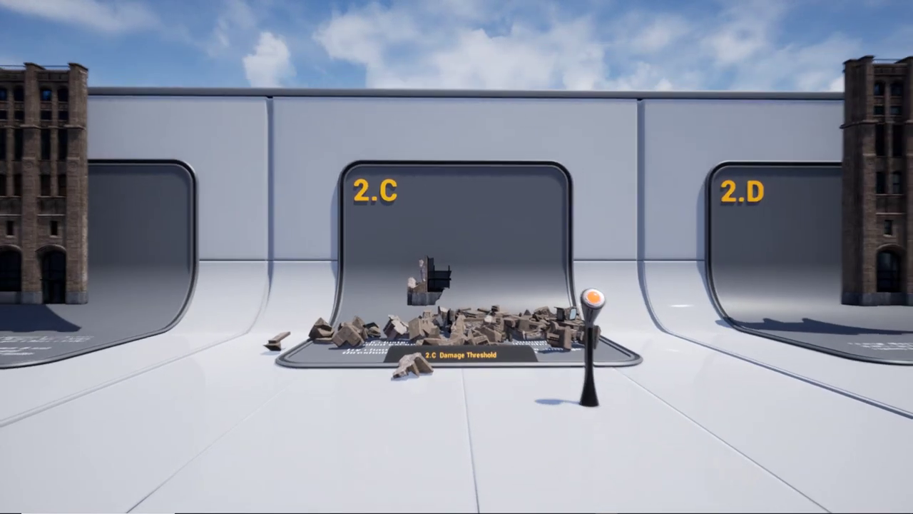
Step: Sidestep to the 2.D bay and walk in to trigger the 2.D tower's collapse
key(d)
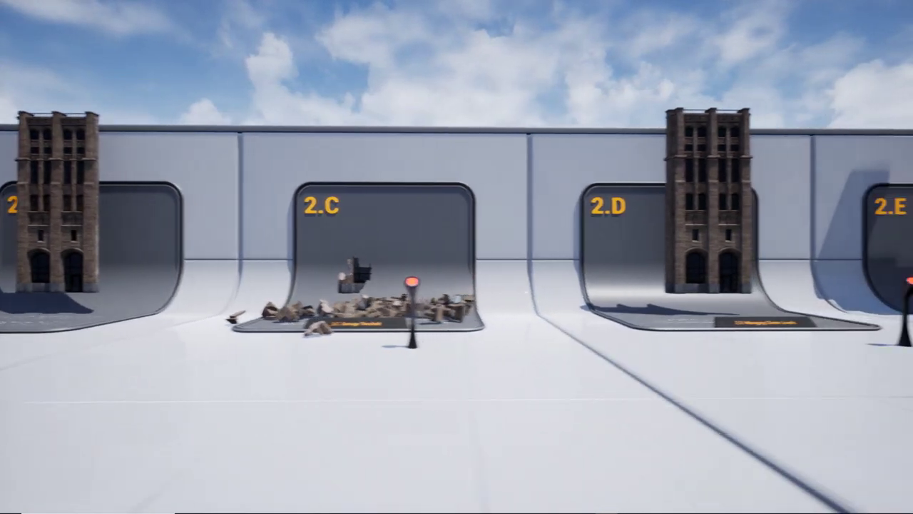
key(d)
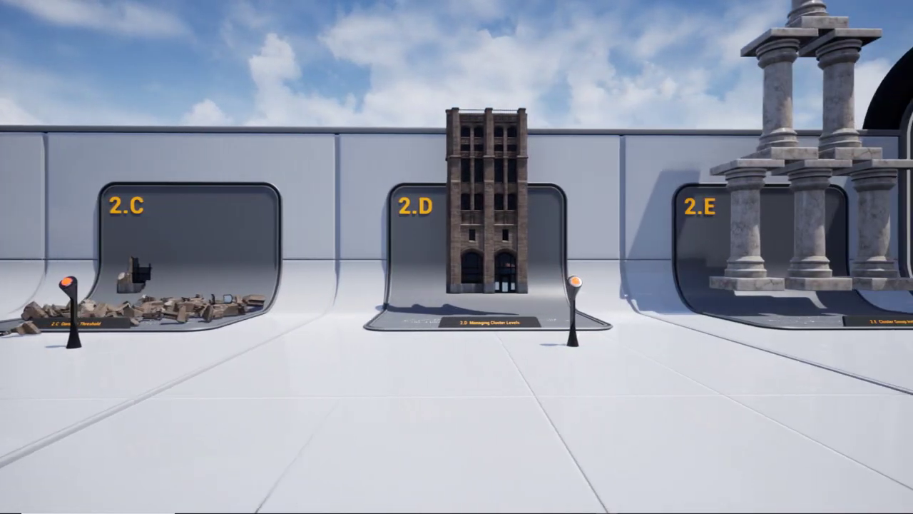
key(w)
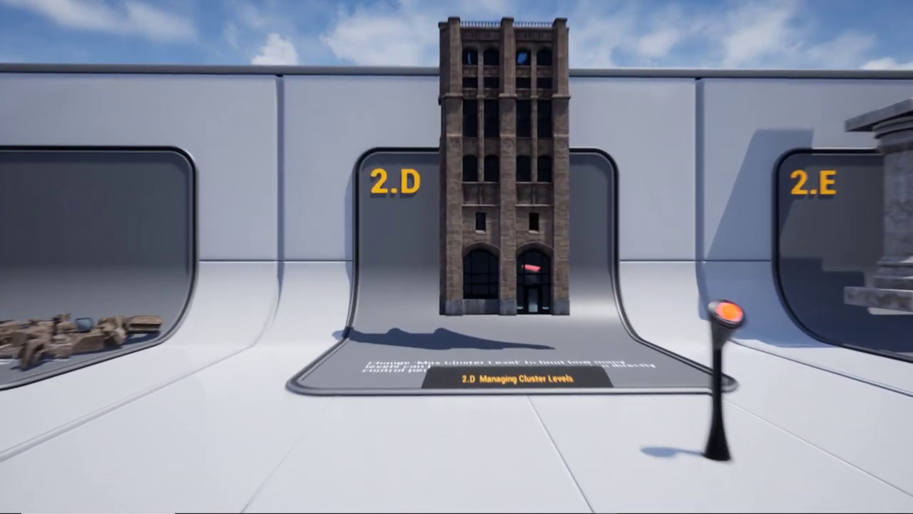
key(w)
key(d)
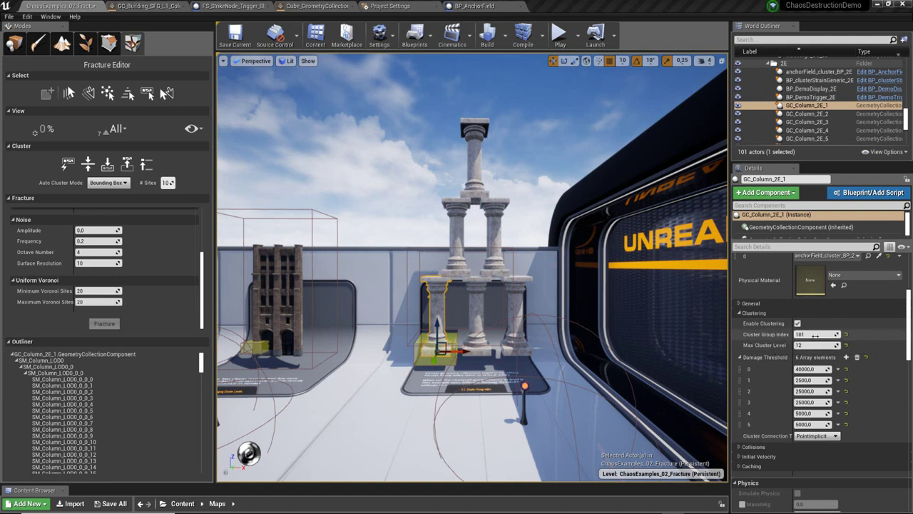
Step: Select columns GC_Column_2E_2 through 2E_6 in turn, comparing Cluster Group Index 101, cluster levels and thresholds
click(473, 305)
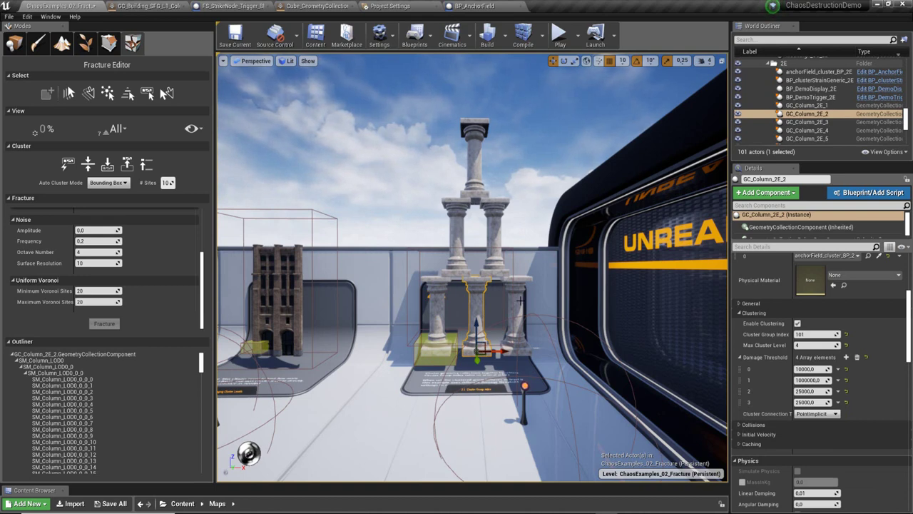
click(520, 301)
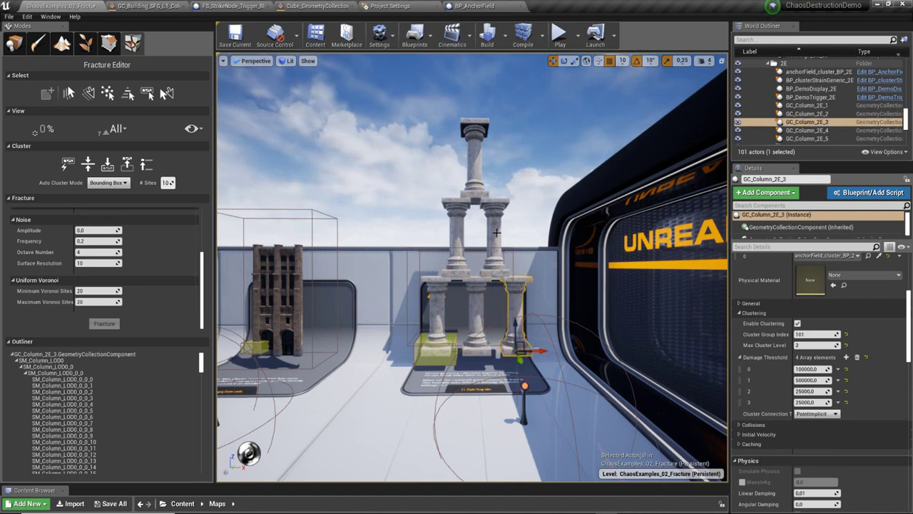
click(497, 234)
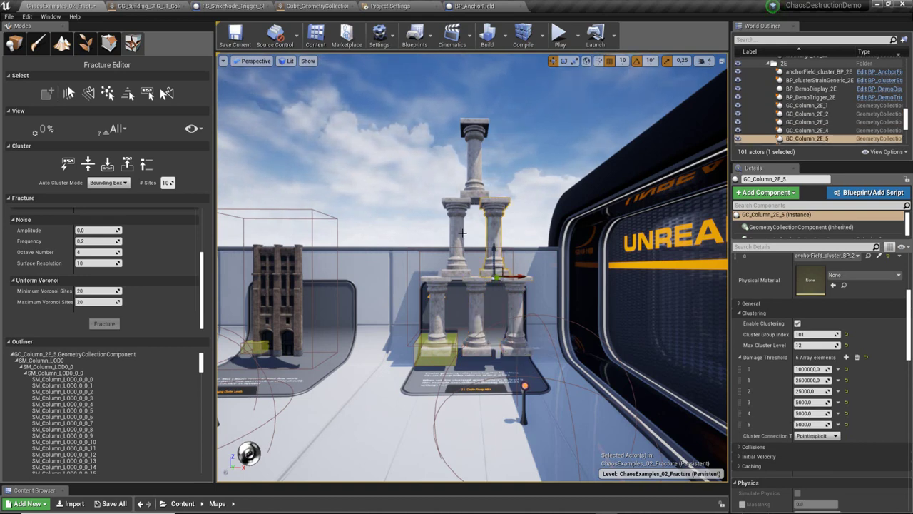
click(462, 233)
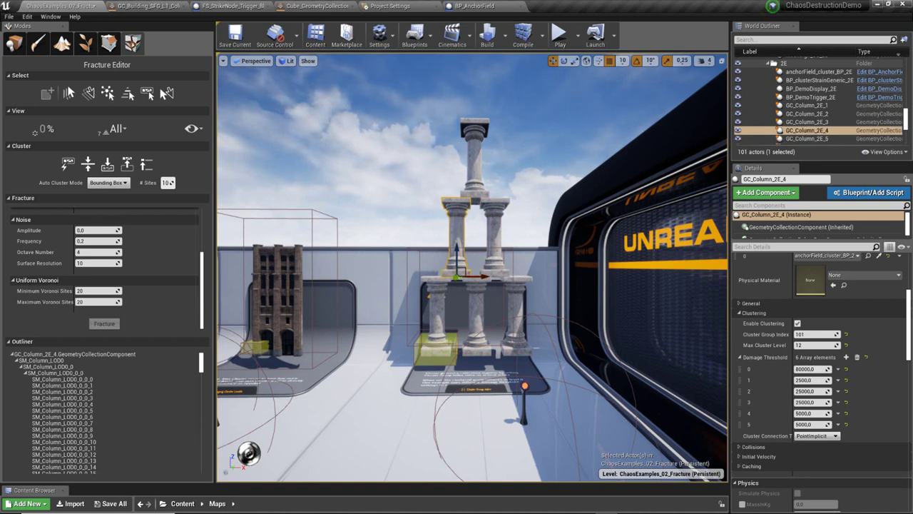
click(474, 164)
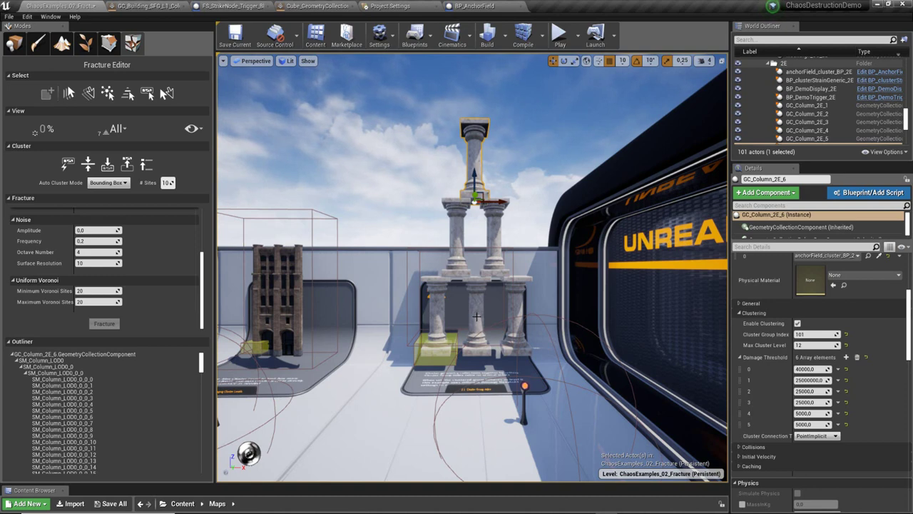
click(476, 316)
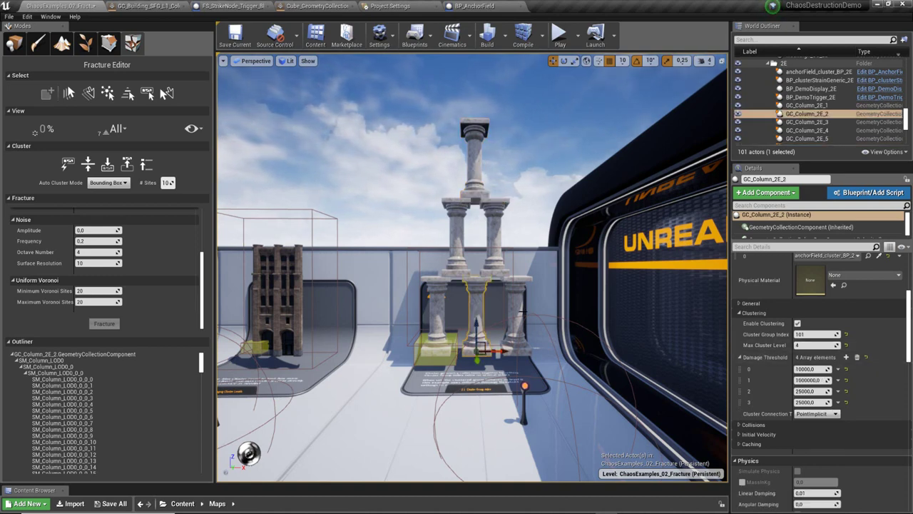
click(518, 308)
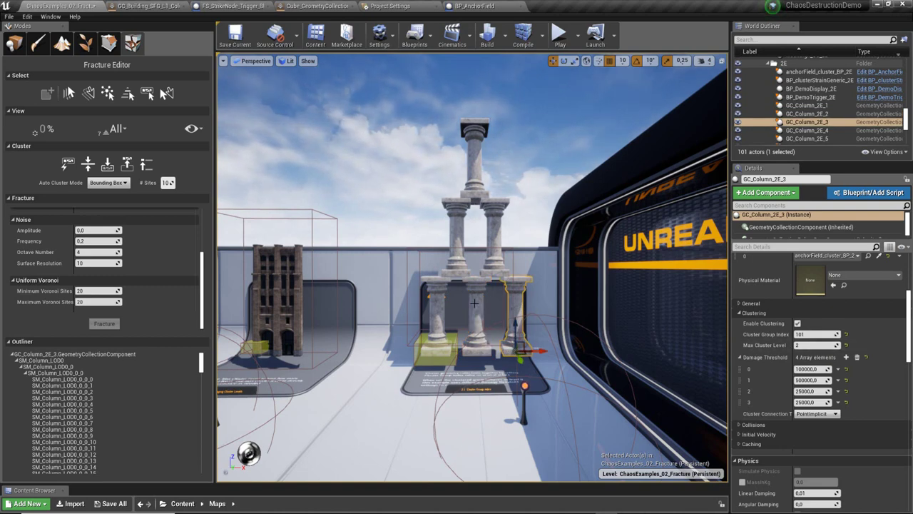
click(474, 304)
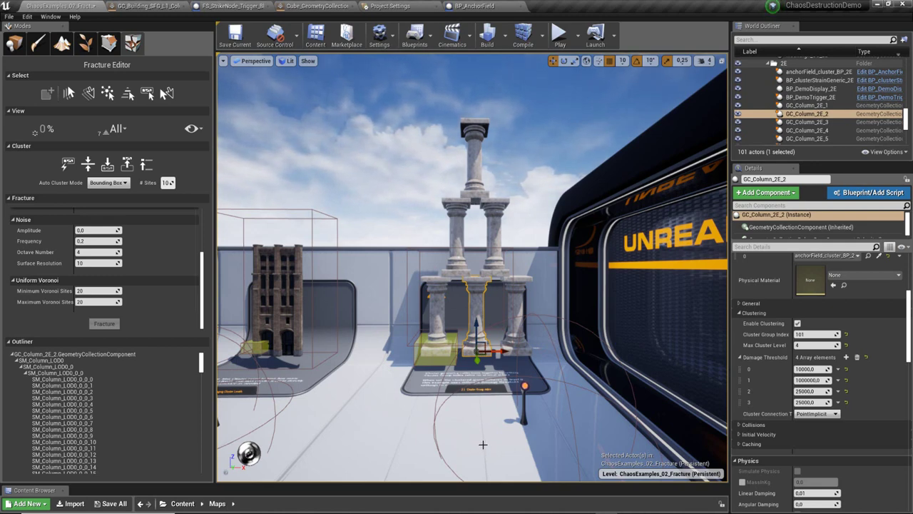
Step: Play the level with Alt+P, walk into the 2.E columns to collapse them, then stop
key(alt+p)
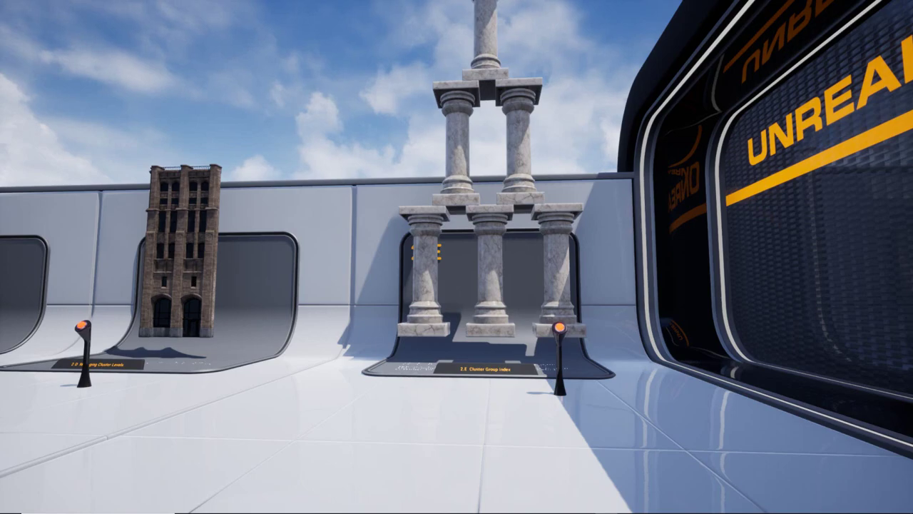
key(w)
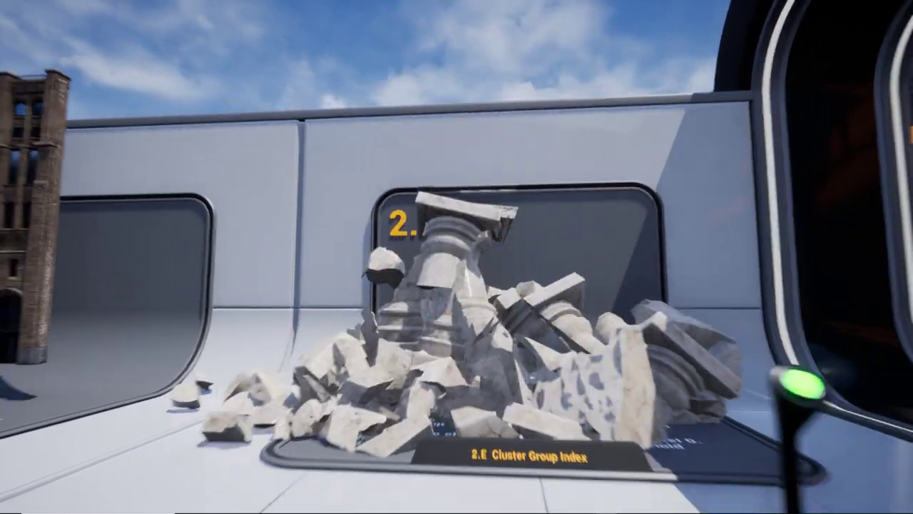
key(s)
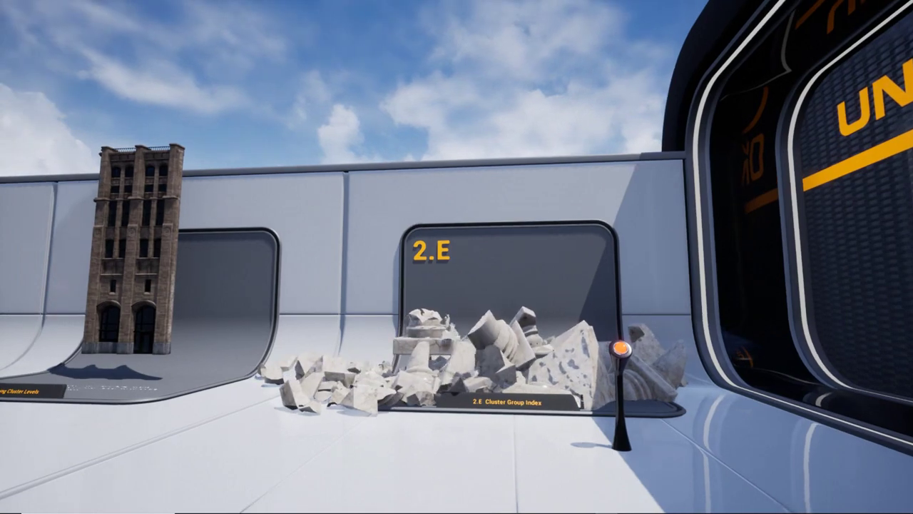
key(Escape)
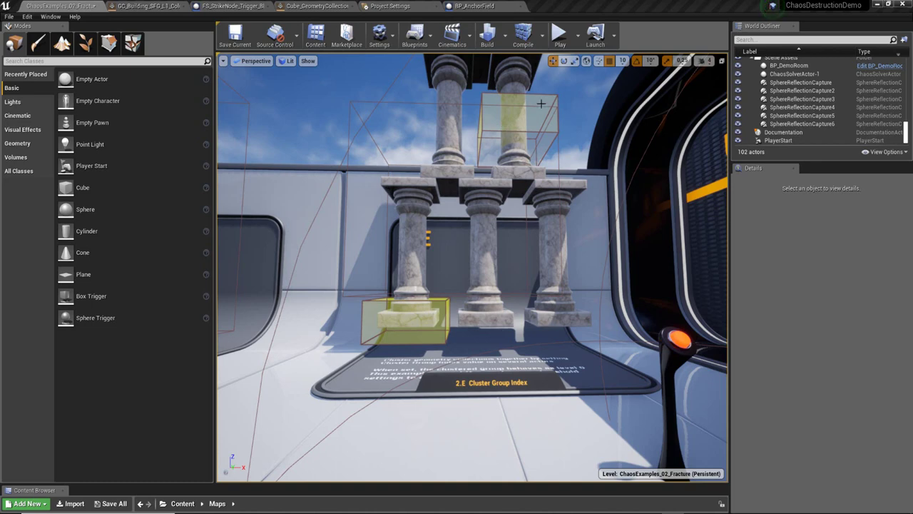
Step: Run a second play test from the Play button, trigger the 2.E columns' collapse, then exit
click(560, 33)
click(550, 178)
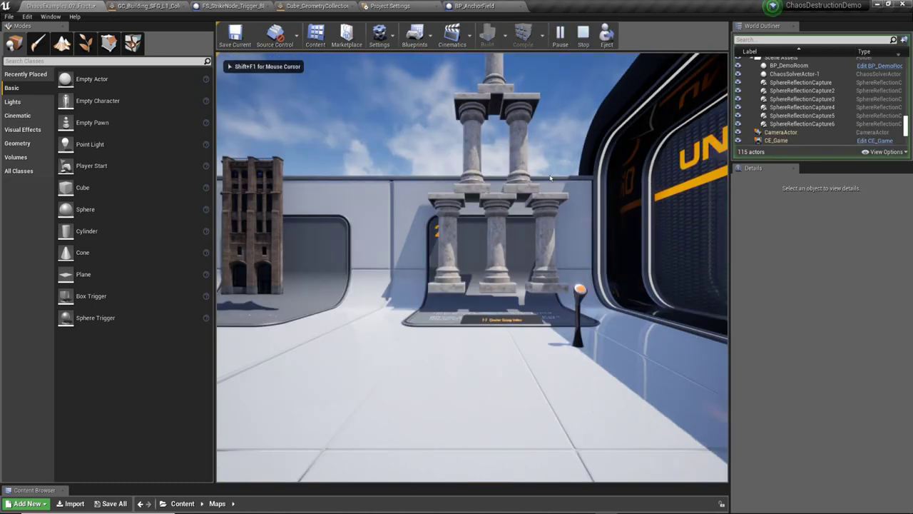
key(w)
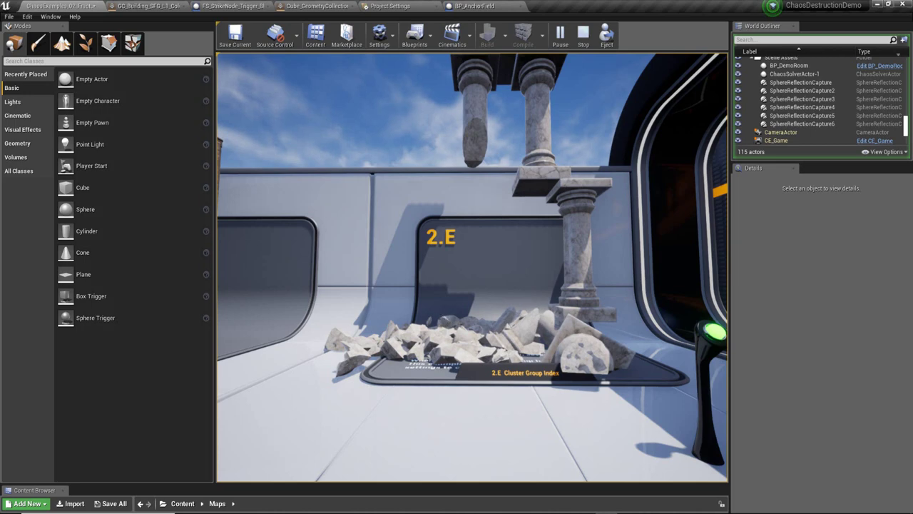
key(s)
key(s)
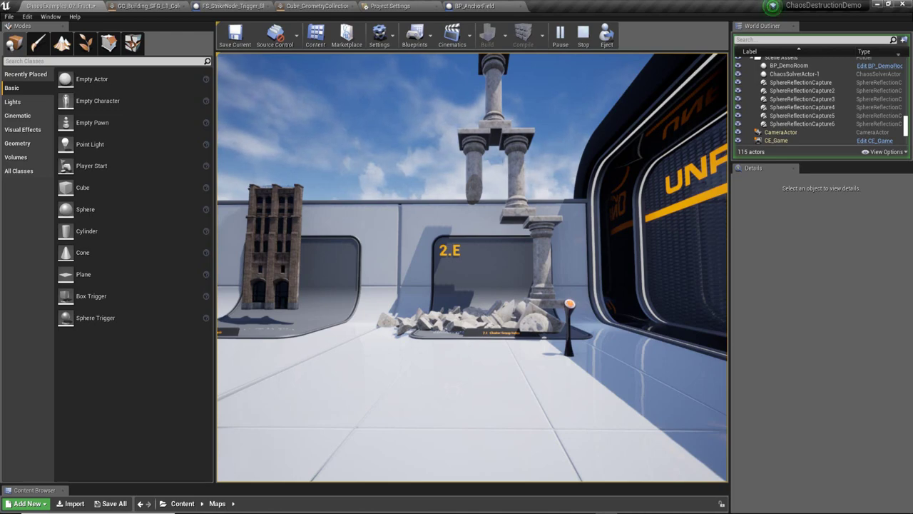
key(Escape)
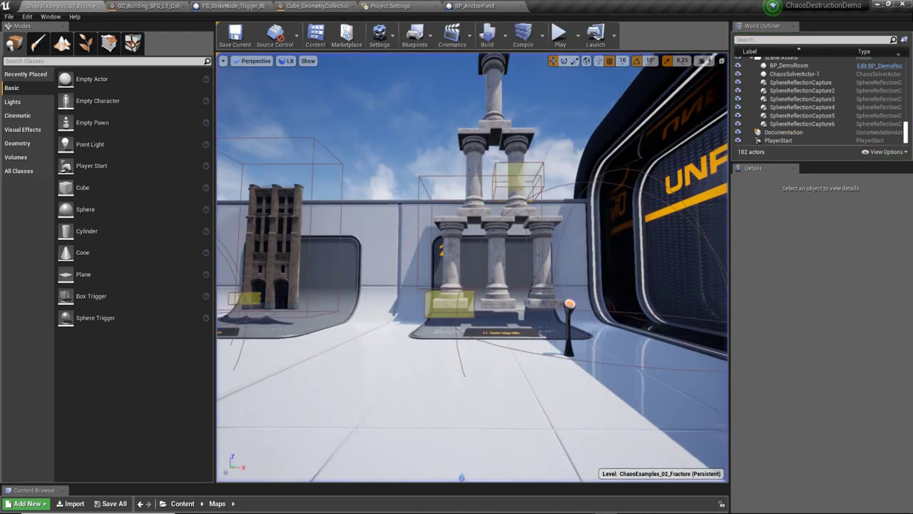